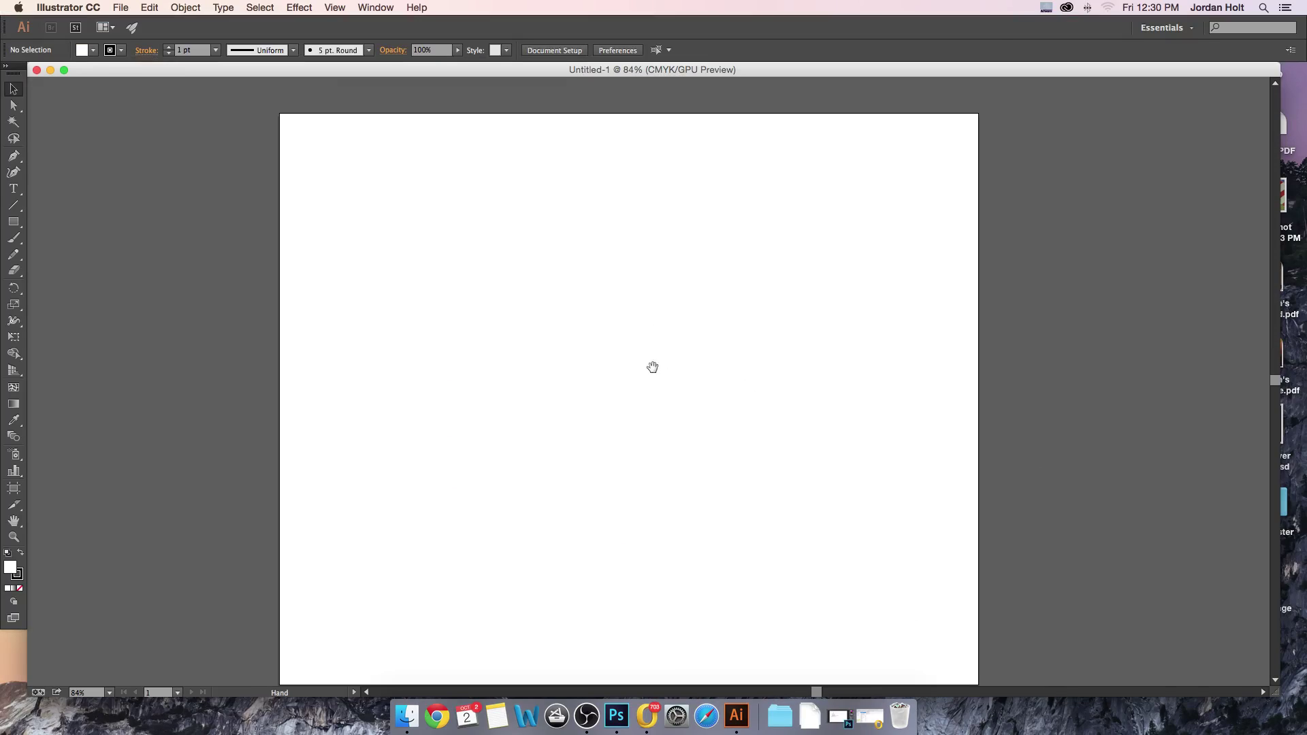
# Place drafting table.jpg from the Desktop as a linked image
pyautogui.moveTo(652, 367); pyautogui.dragTo(652, 315)
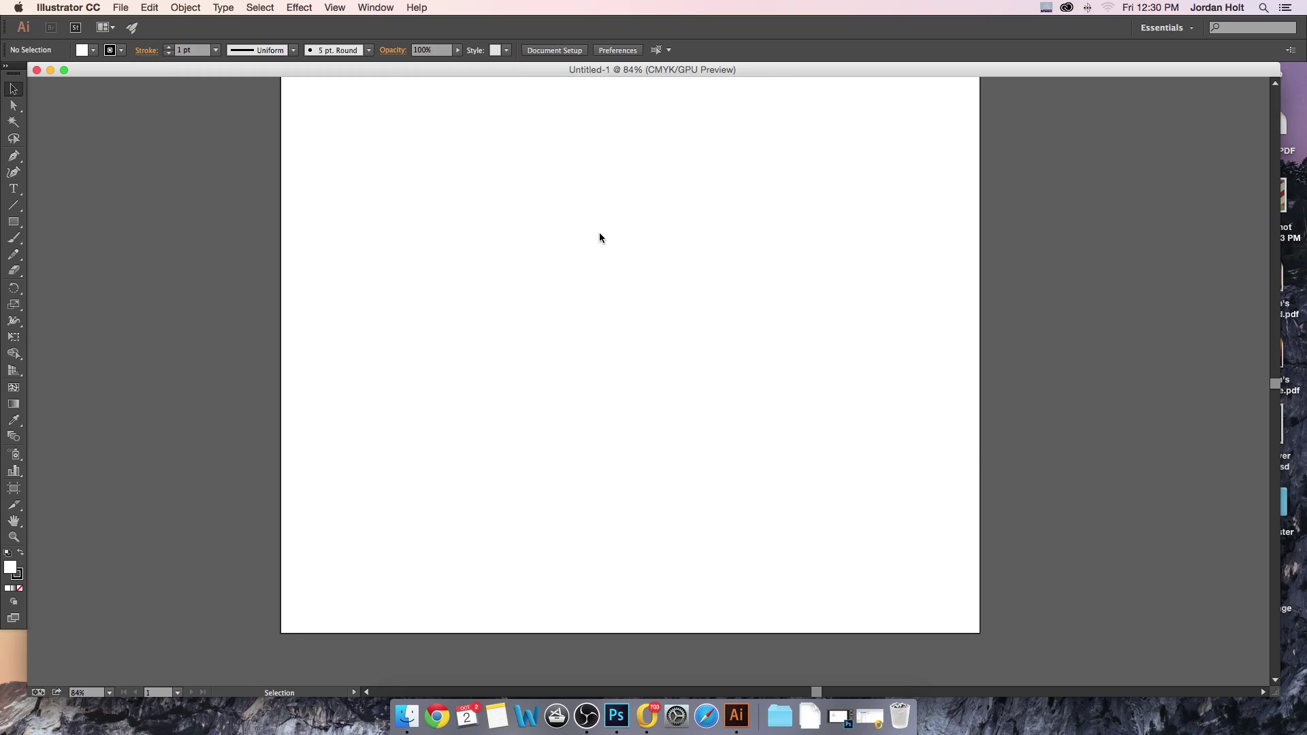
pyautogui.moveTo(599, 237)
pyautogui.mouseDown()
pyautogui.moveTo(610, 222)
pyautogui.moveTo(592, 313)
pyautogui.moveTo(604, 257)
pyautogui.mouseUp()
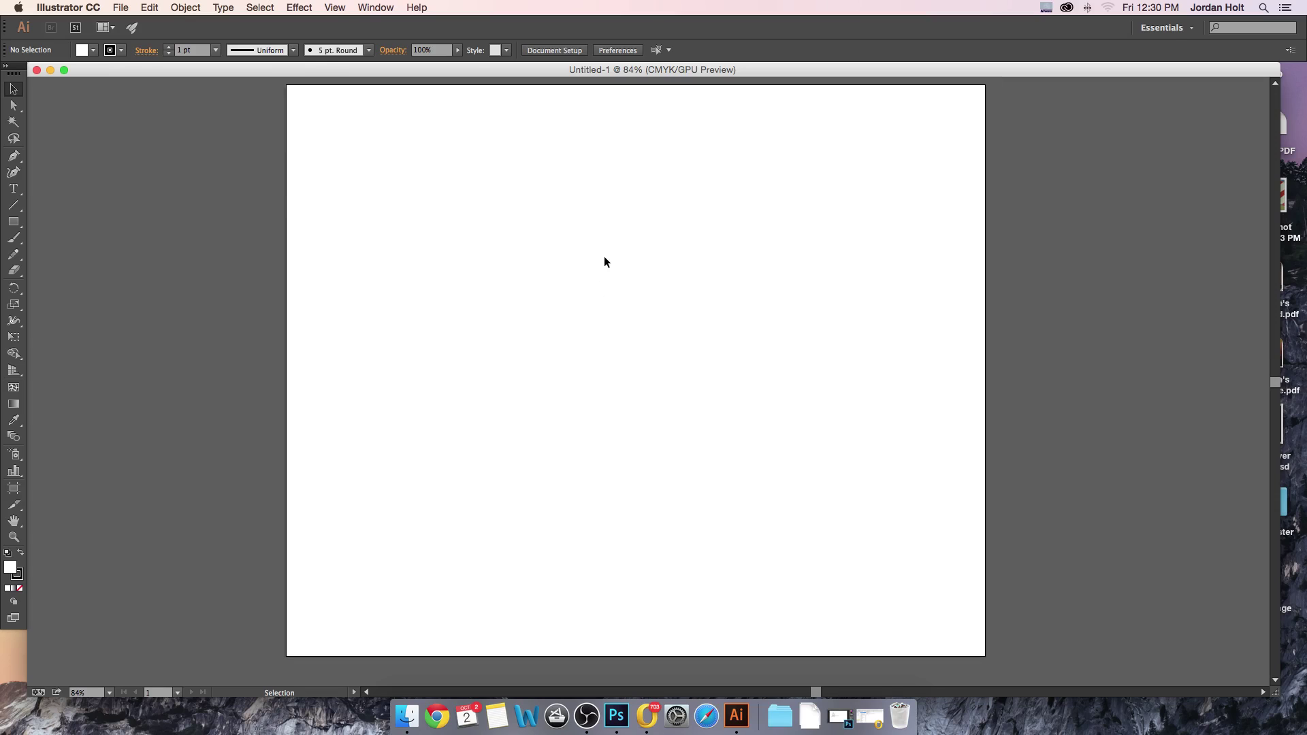
pyautogui.click(115, 7)
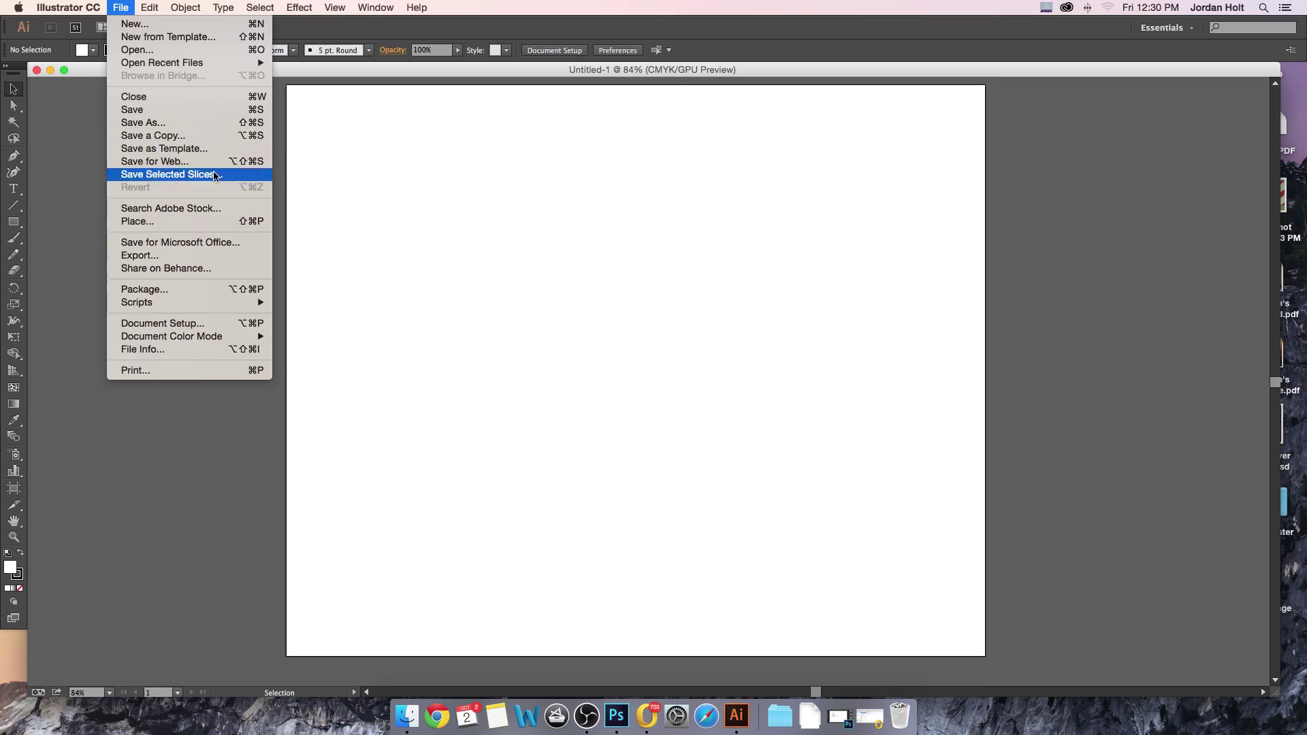
pyautogui.click(196, 221)
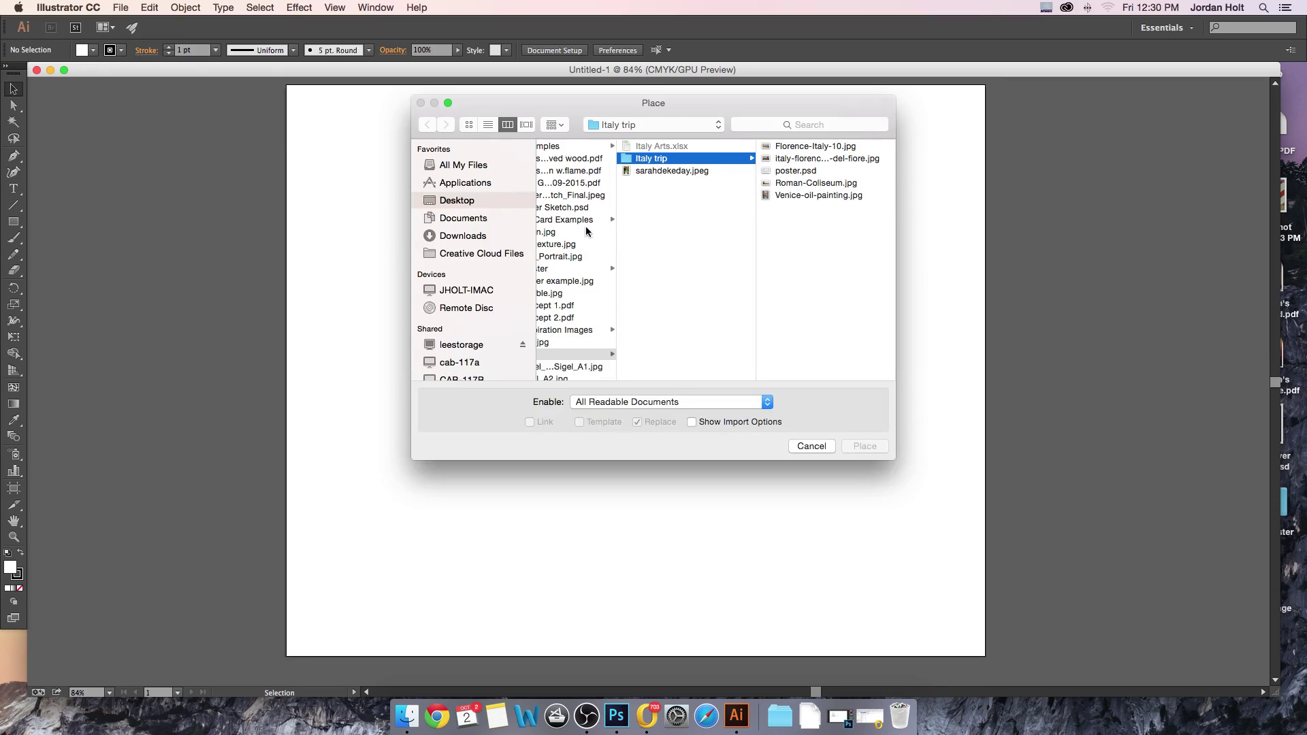
pyautogui.click(585, 353)
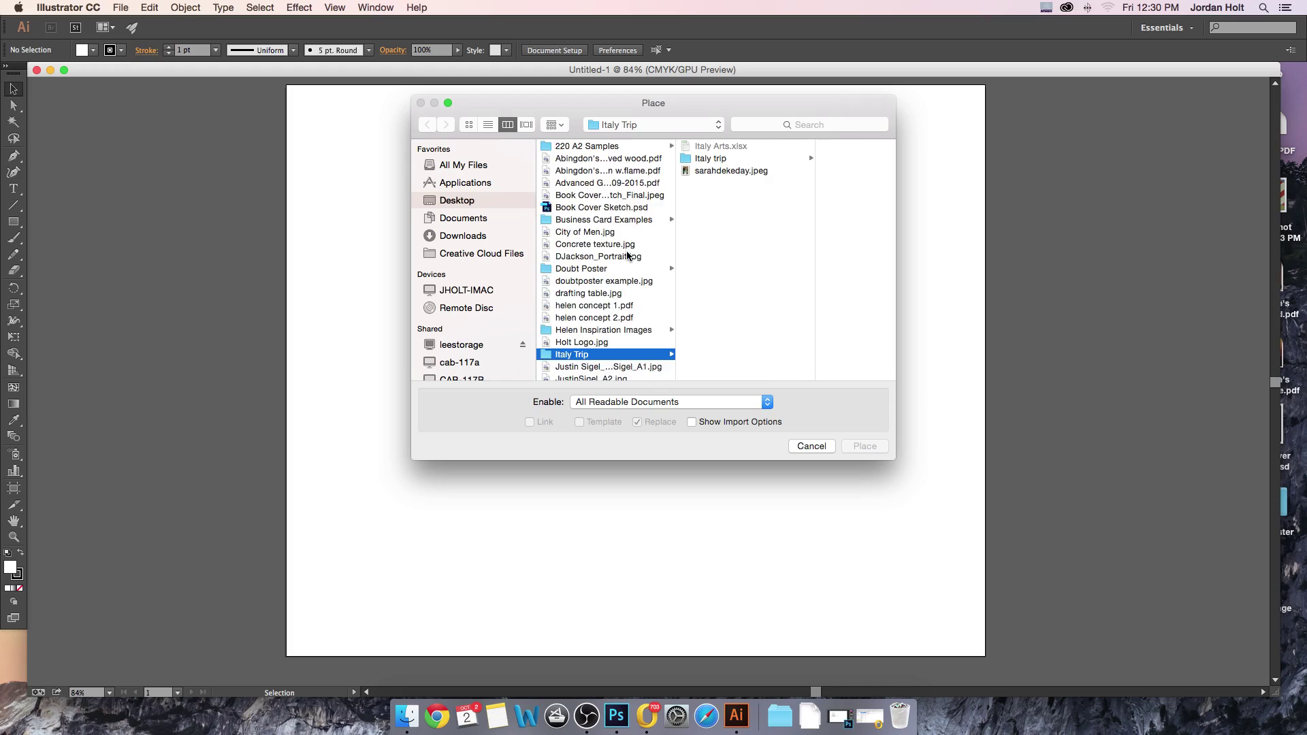
pyautogui.click(596, 293)
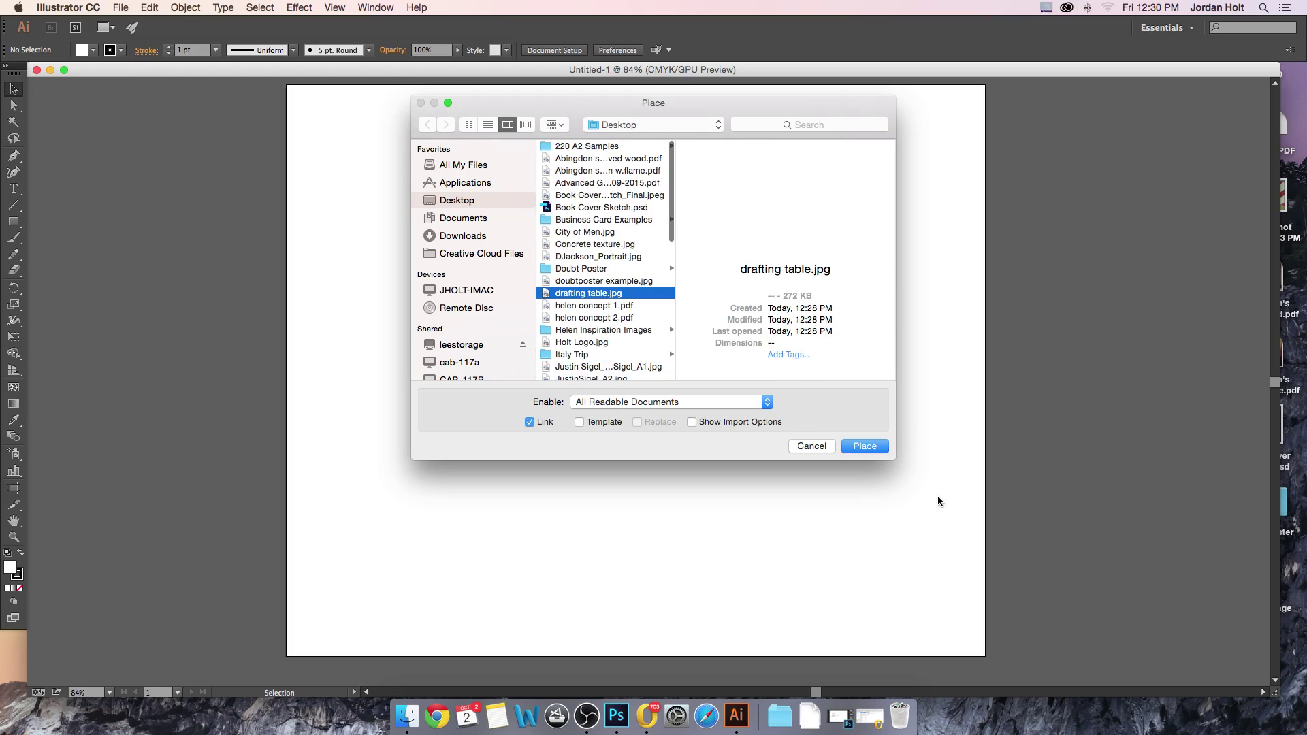
pyautogui.click(875, 446)
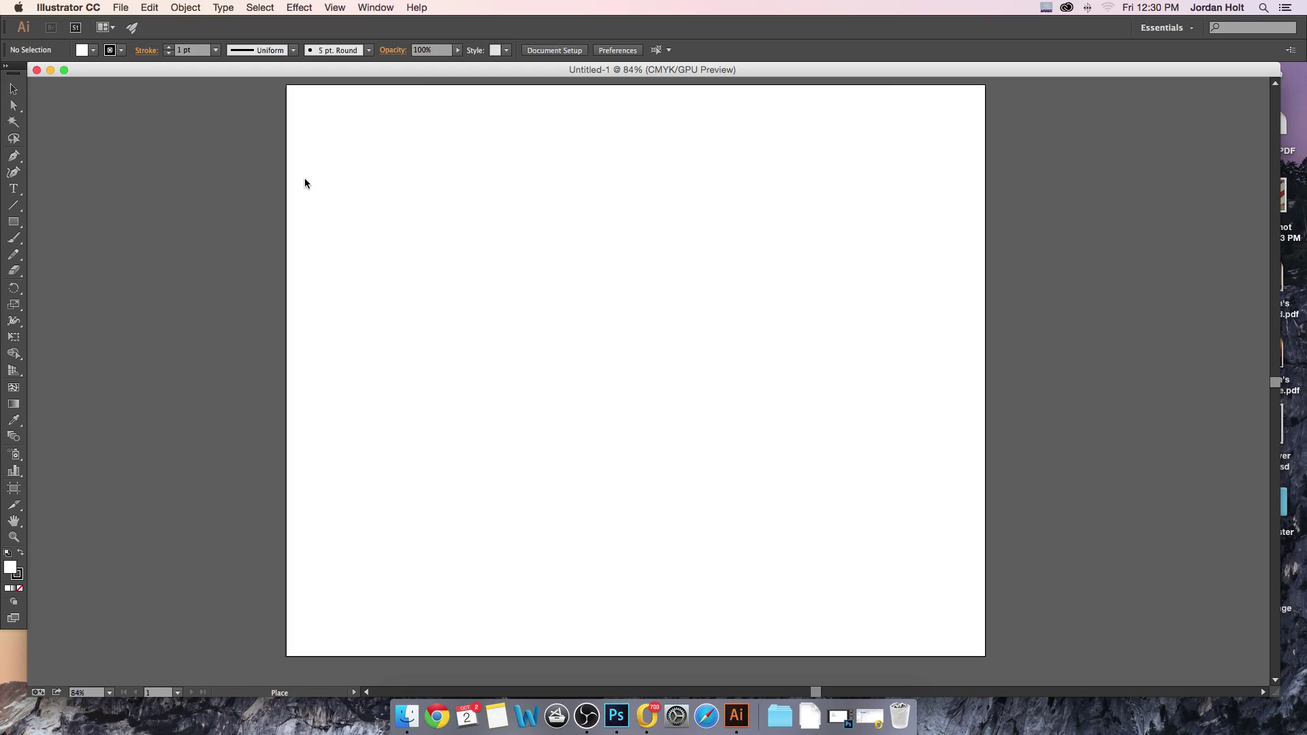
# Drop the photo onto the artboard at X 601, Y 515.69 and zoom in to inspect the drawer
pyautogui.click(364, 182)
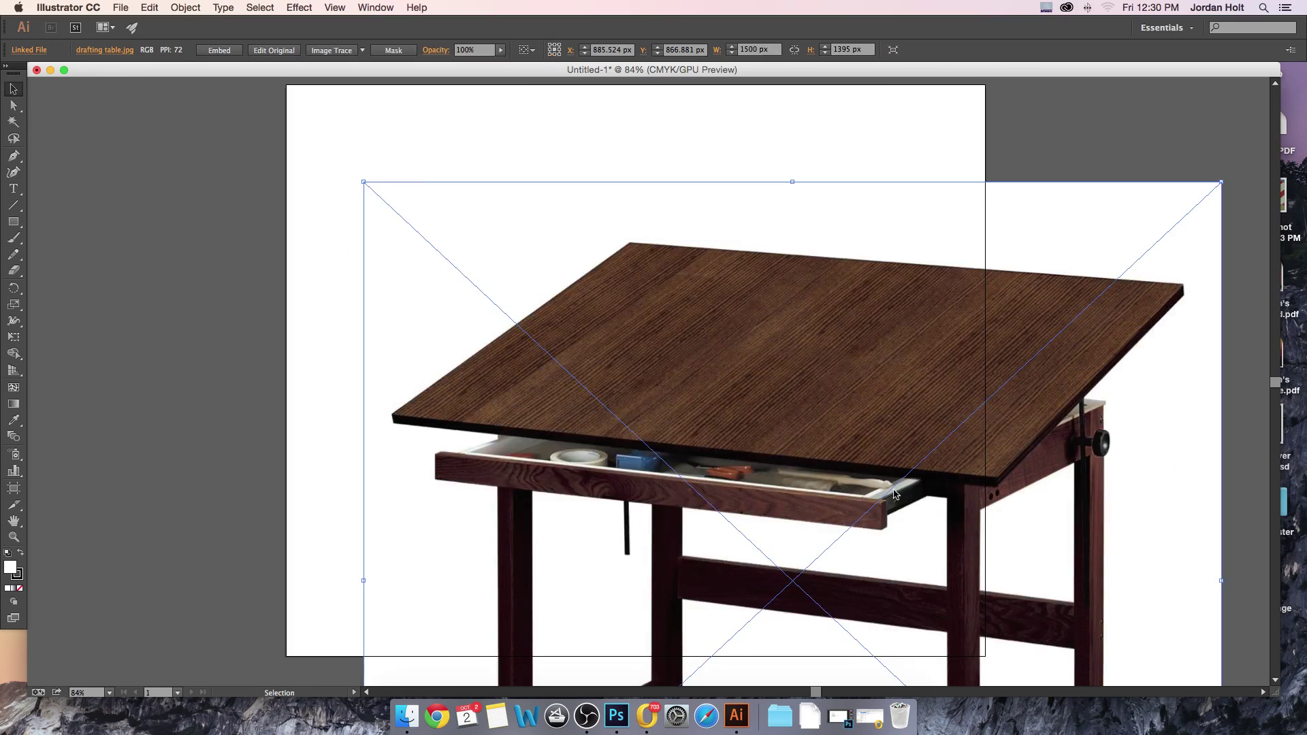
pyautogui.moveTo(894, 546); pyautogui.dragTo(732, 346)
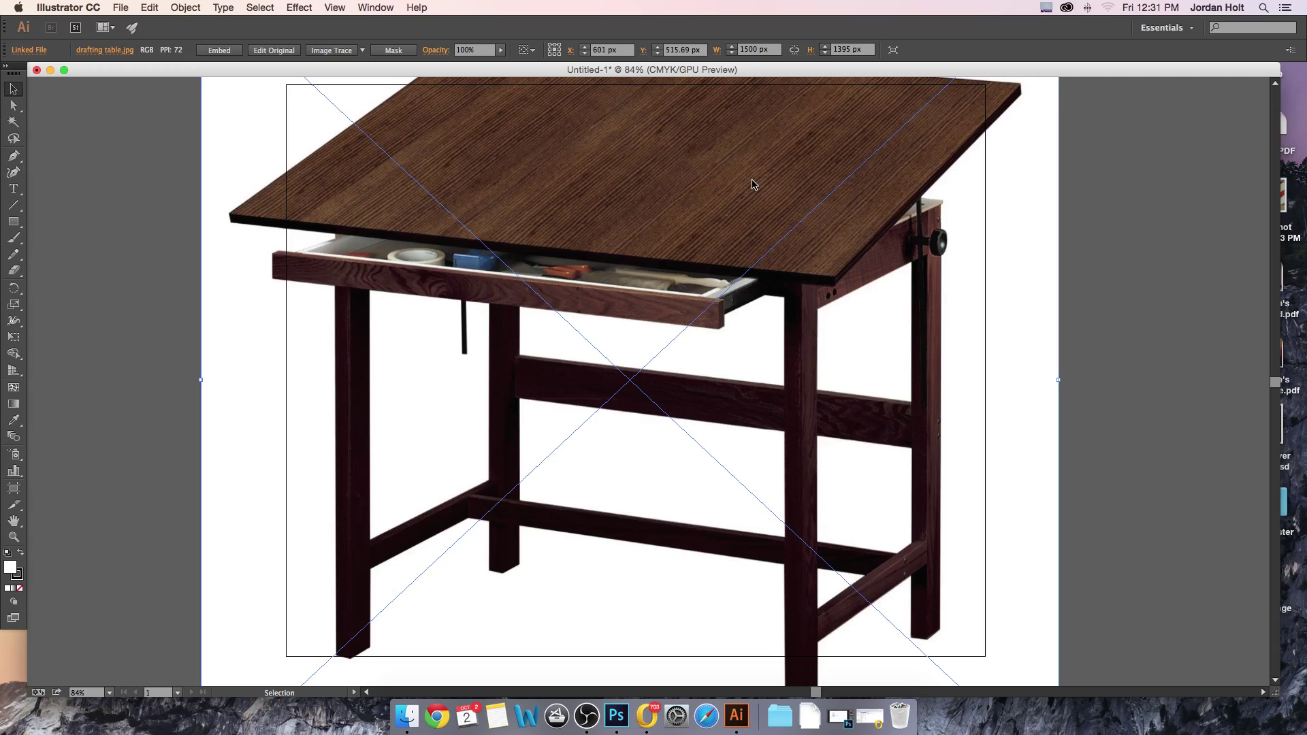
pyautogui.press('super+equal')
pyautogui.press('super+equal')
pyautogui.press('super+equal')
pyautogui.press('super+equal')
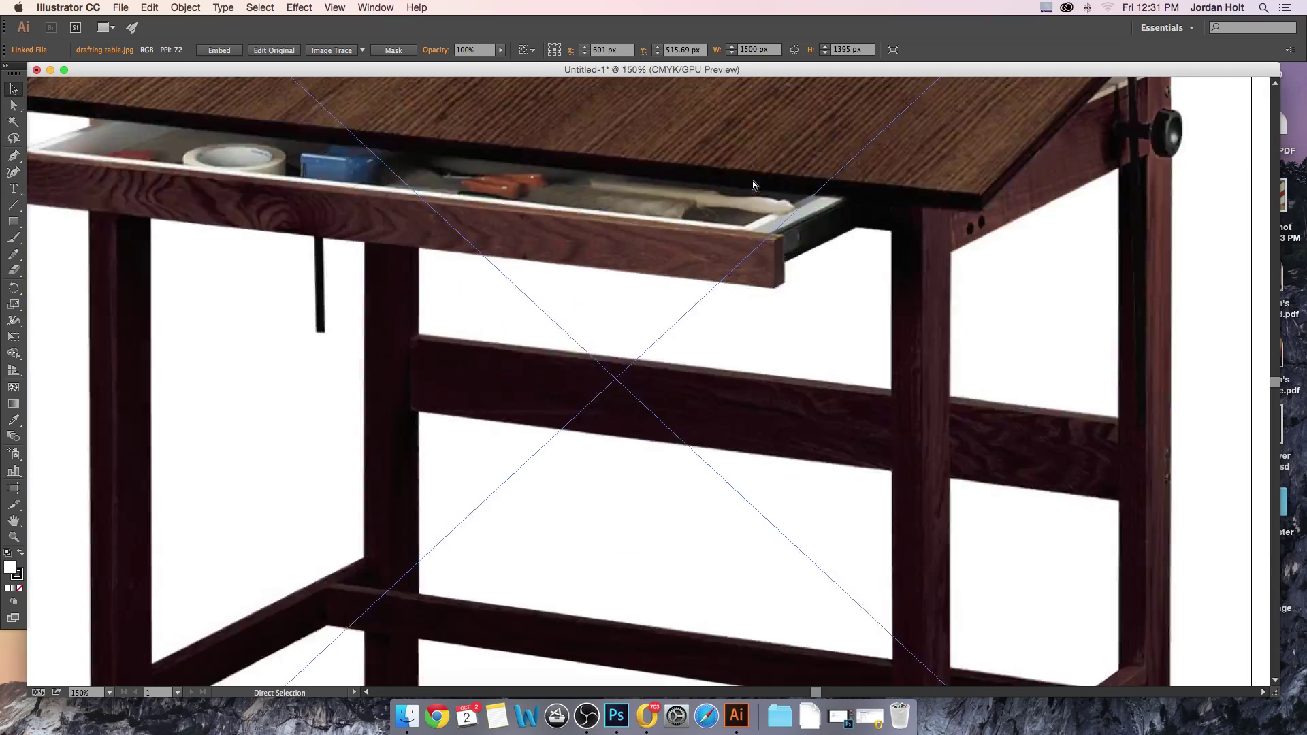
pyautogui.moveTo(715, 154); pyautogui.dragTo(743, 398)
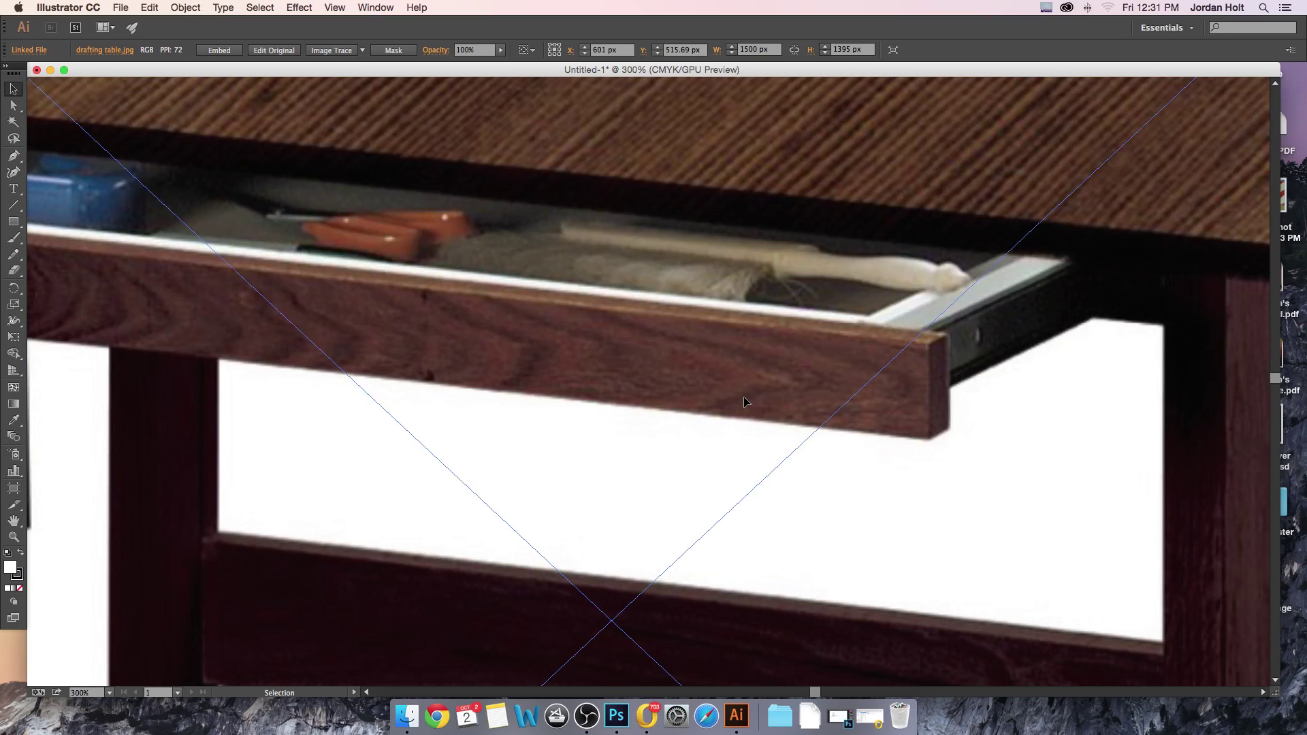
pyautogui.press('super+minus')
pyautogui.press('super+minus')
pyautogui.press('super+minus')
pyautogui.press('super+minus')
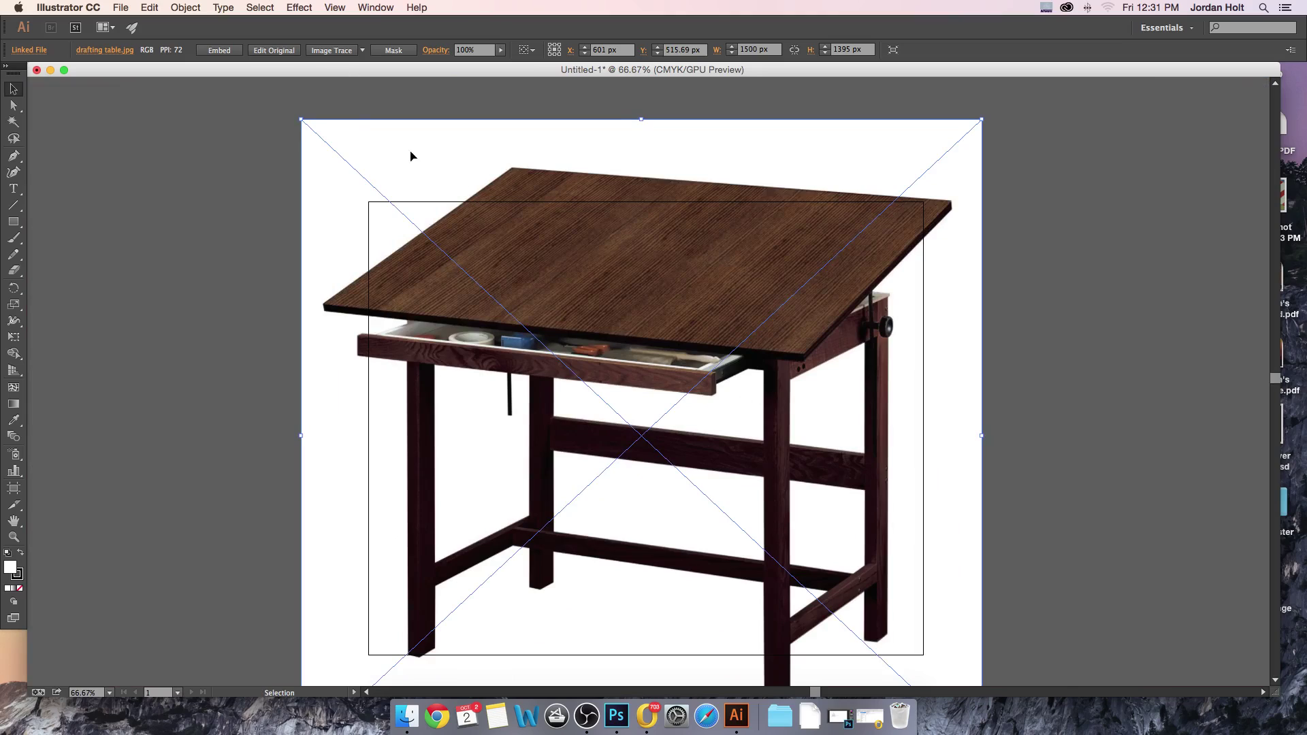
# Trace the photo with the Low Fidelity Photo preset and inspect the traced drawer, bowl and legs
pyautogui.click(362, 51)
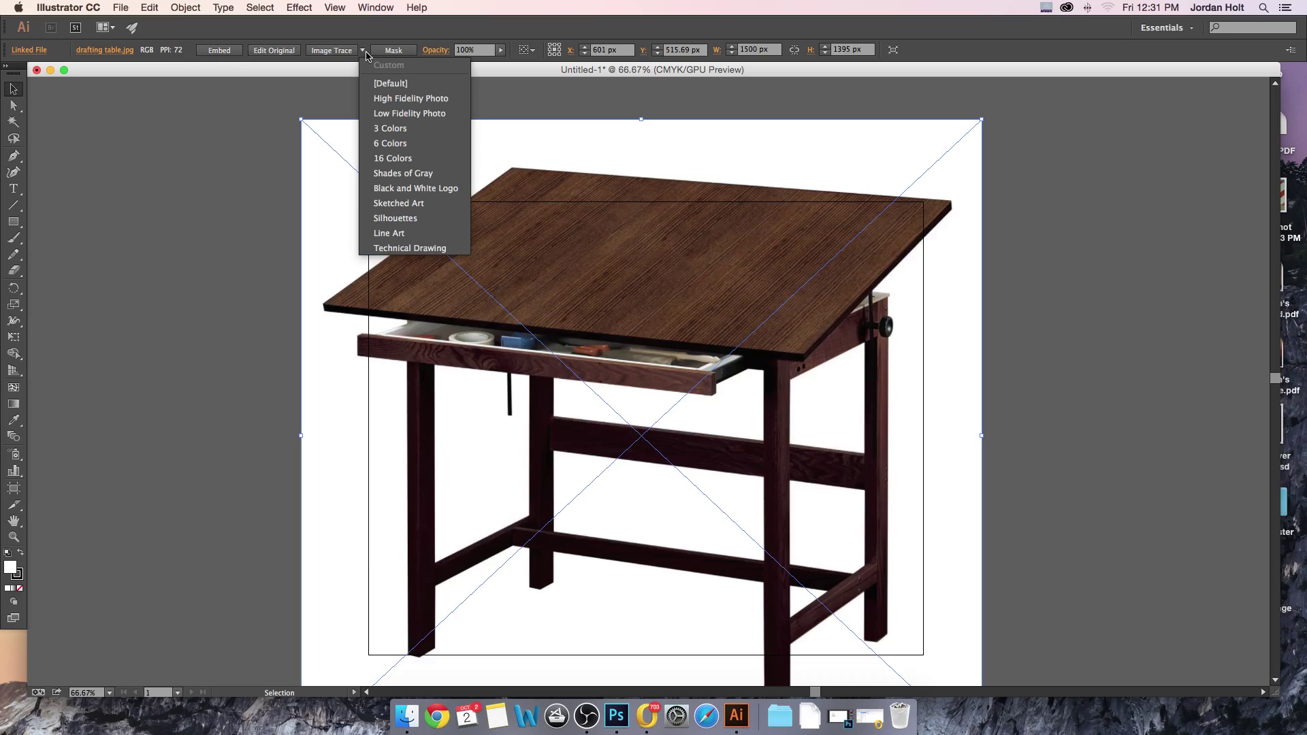
pyautogui.click(427, 113)
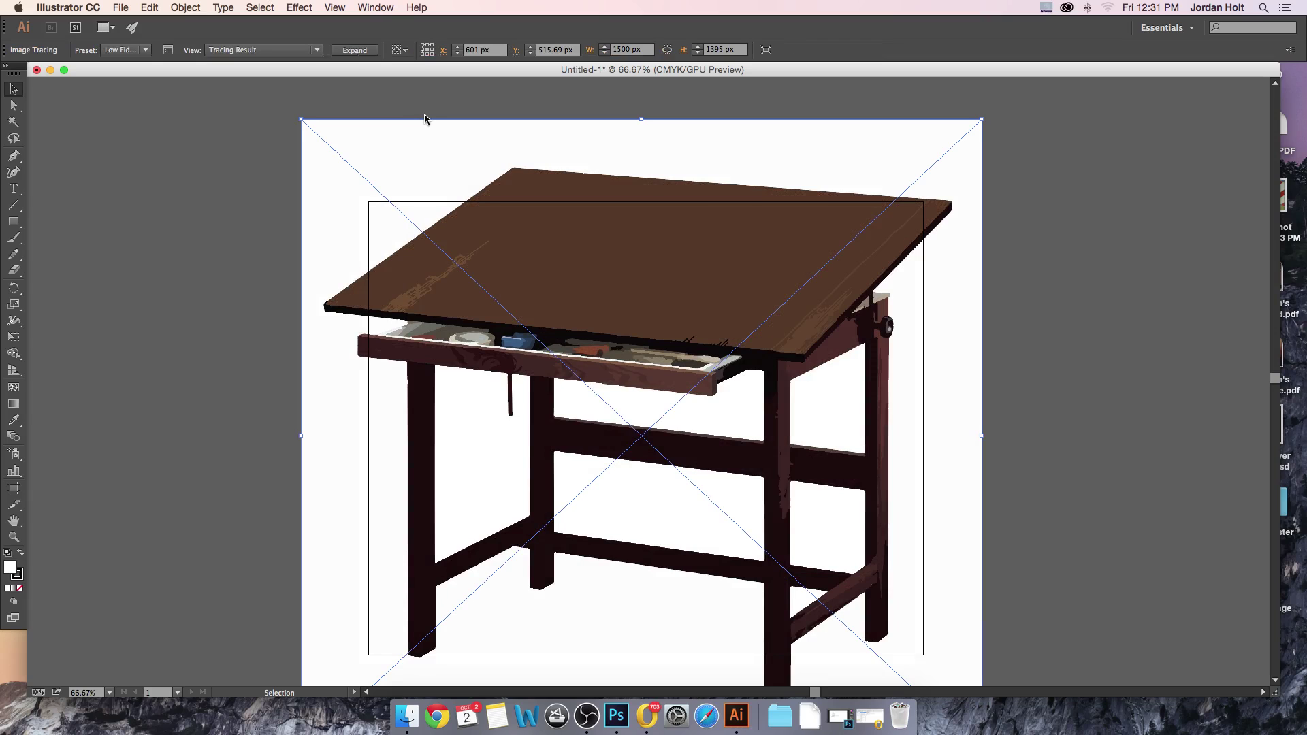
pyautogui.moveTo(425, 116); pyautogui.dragTo(425, 116)
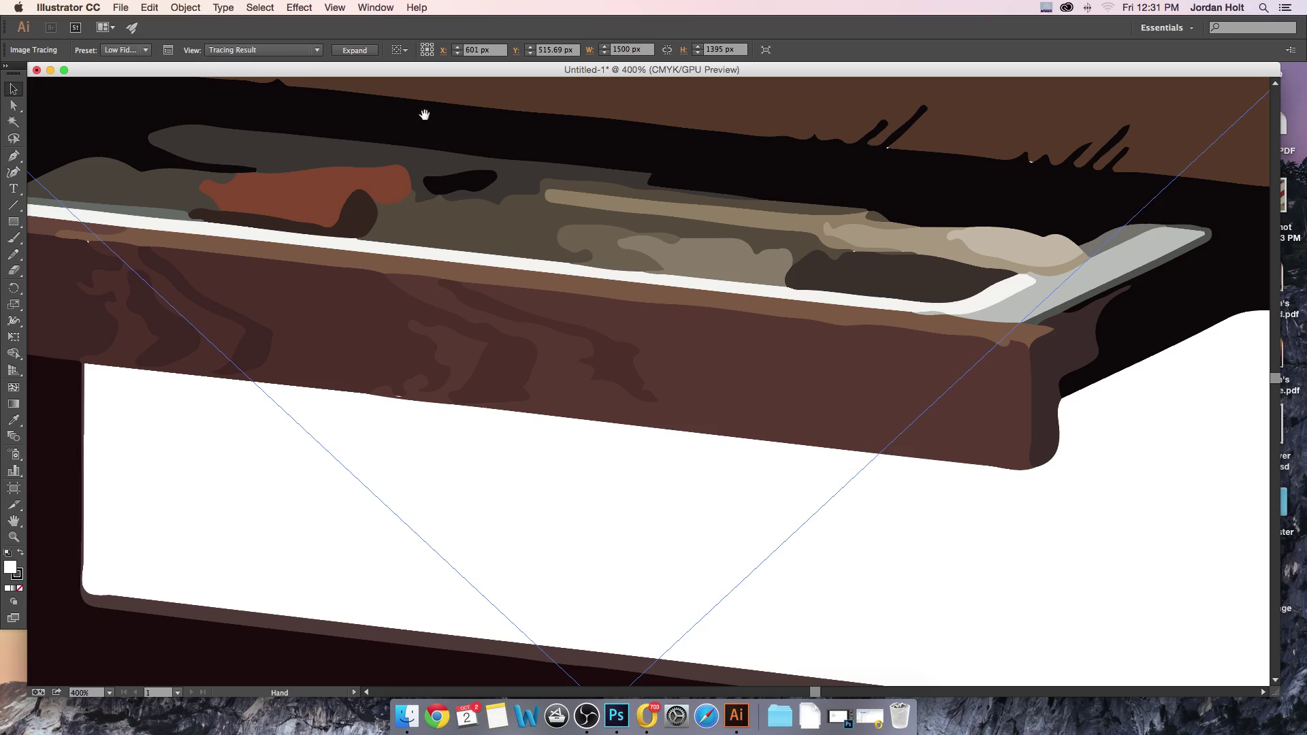
pyautogui.moveTo(409, 204); pyautogui.dragTo(657, 268)
pyautogui.moveTo(382, 225); pyautogui.dragTo(610, 275)
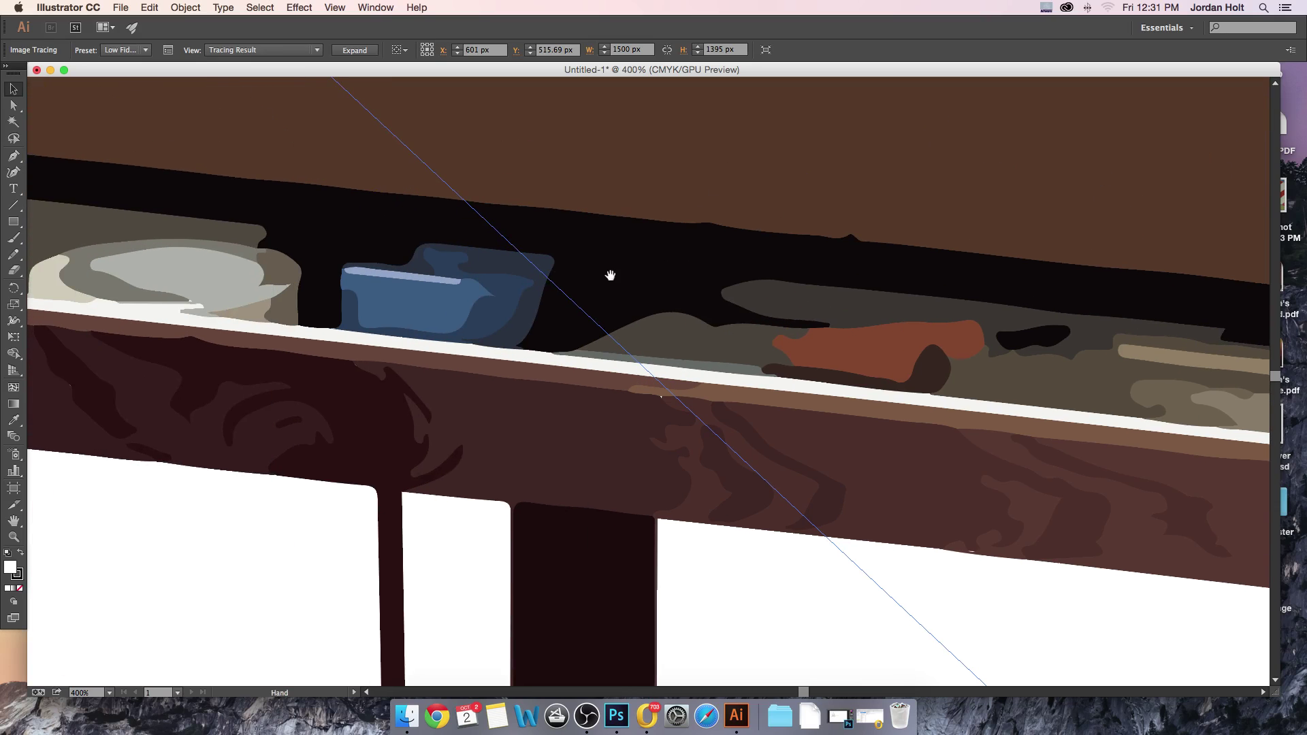
pyautogui.moveTo(390, 251); pyautogui.dragTo(575, 283)
pyautogui.moveTo(475, 268)
pyautogui.mouseDown()
pyautogui.moveTo(587, 284)
pyautogui.moveTo(513, 300)
pyautogui.mouseUp()
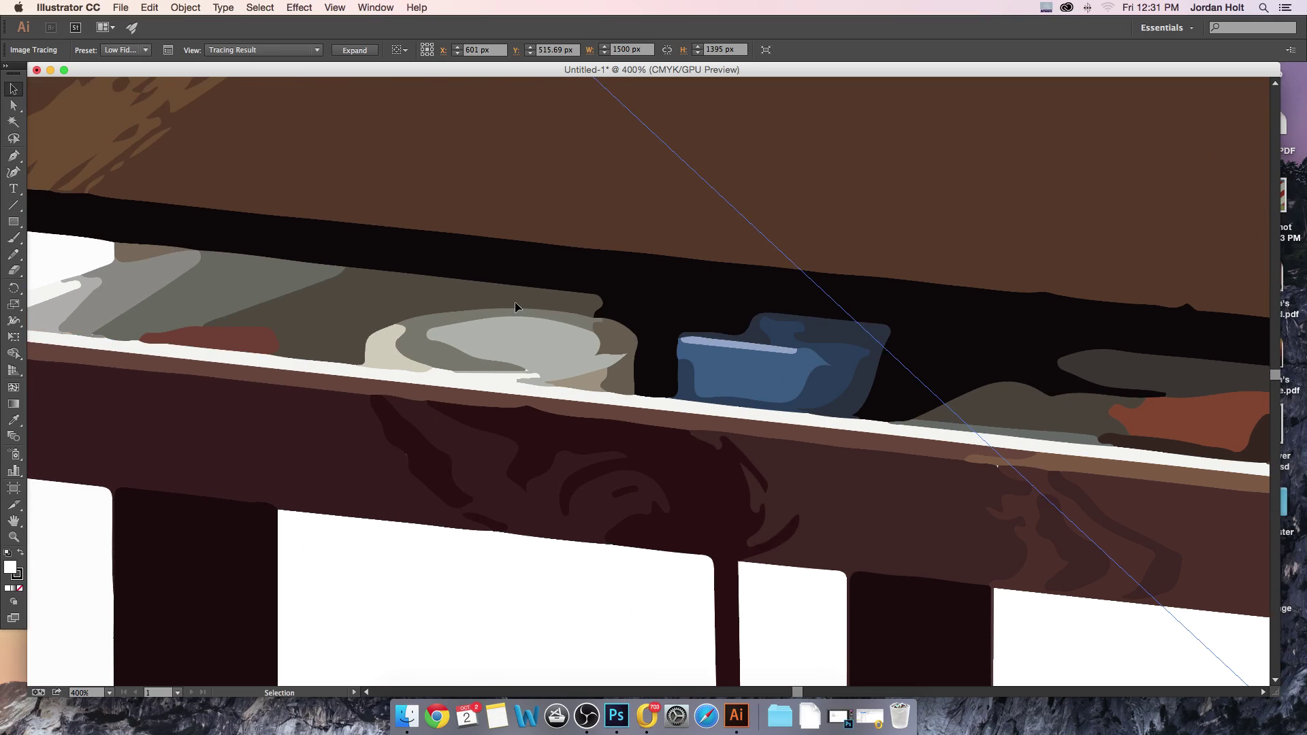
pyautogui.hotkey('ctrl', '-')
pyautogui.hotkey('ctrl', '-')
pyautogui.hotkey('ctrl', '-')
pyautogui.hotkey('ctrl', '-')
pyautogui.hotkey('ctrl', '-')
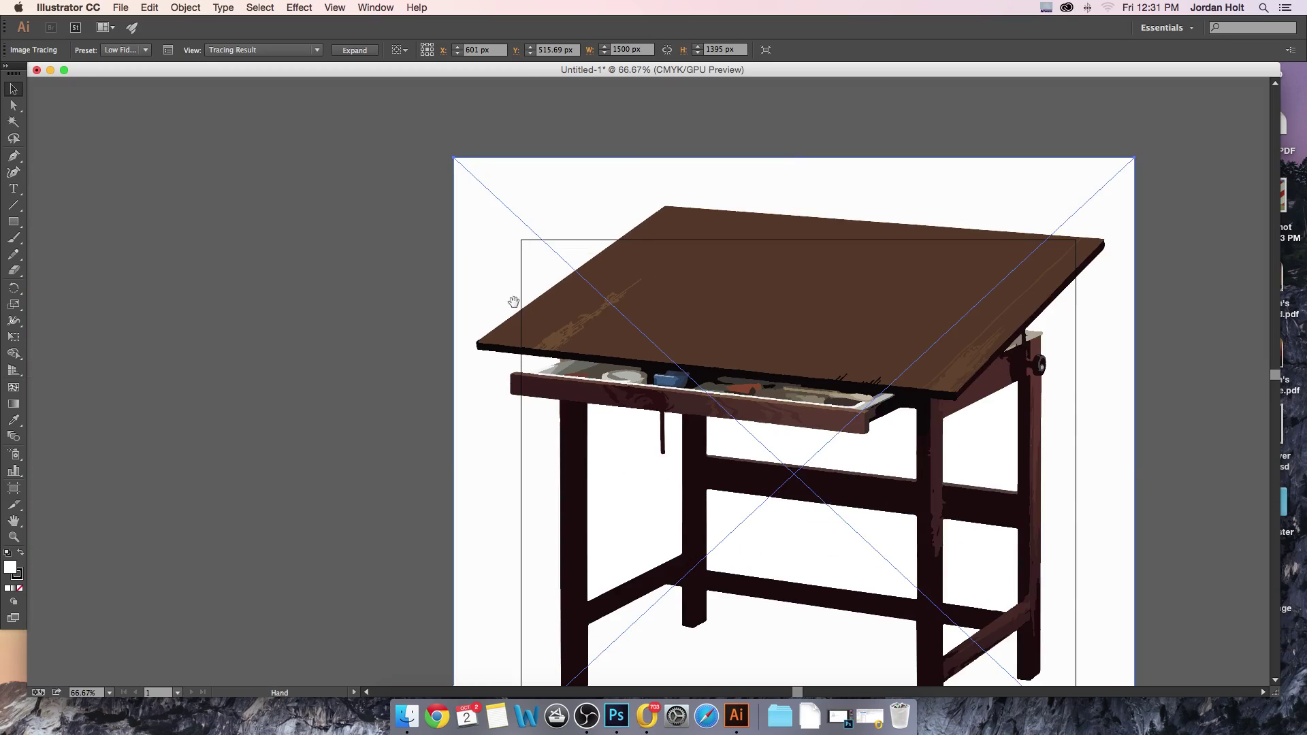
pyautogui.moveTo(514, 302)
pyautogui.mouseDown()
pyautogui.moveTo(486, 268)
pyautogui.moveTo(525, 373)
pyautogui.moveTo(510, 414)
pyautogui.mouseUp()
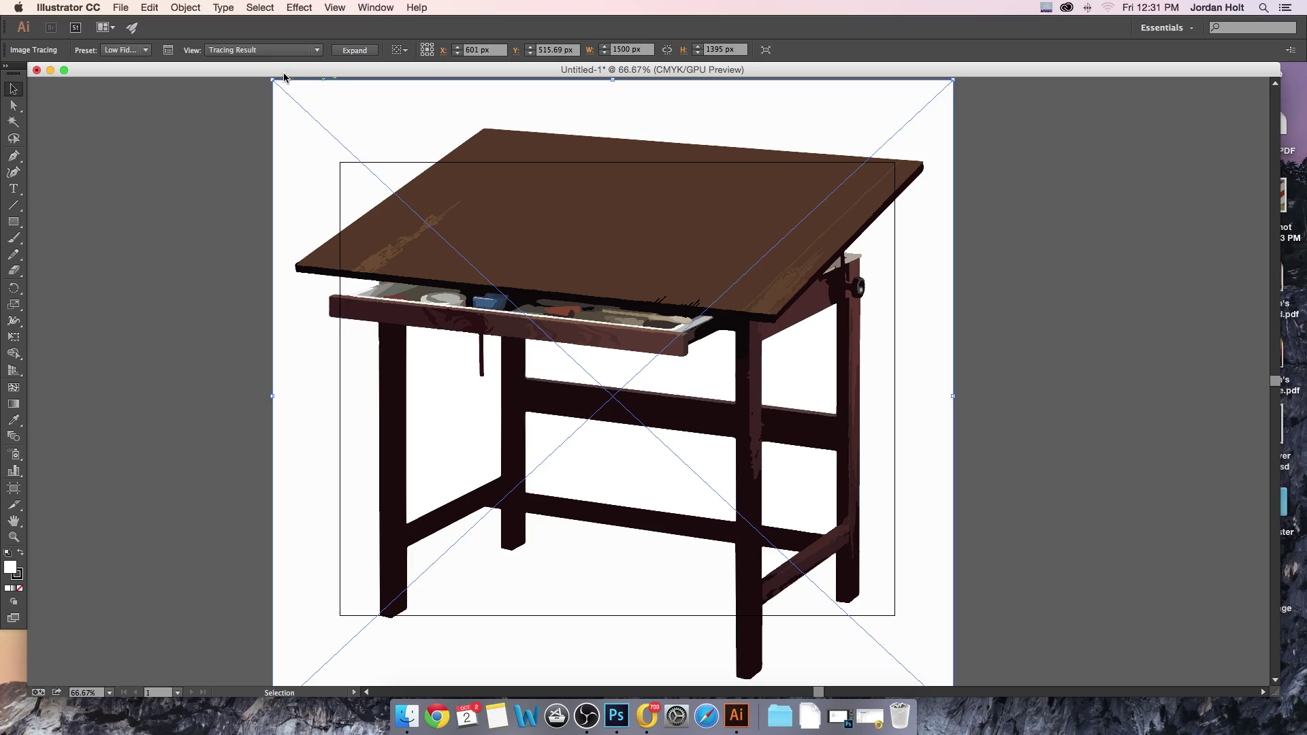
# Switch the trace preset to 6 Colors and inspect the tabletop, apron and legs
pyautogui.click(317, 51)
pyautogui.click(317, 51)
pyautogui.click(147, 50)
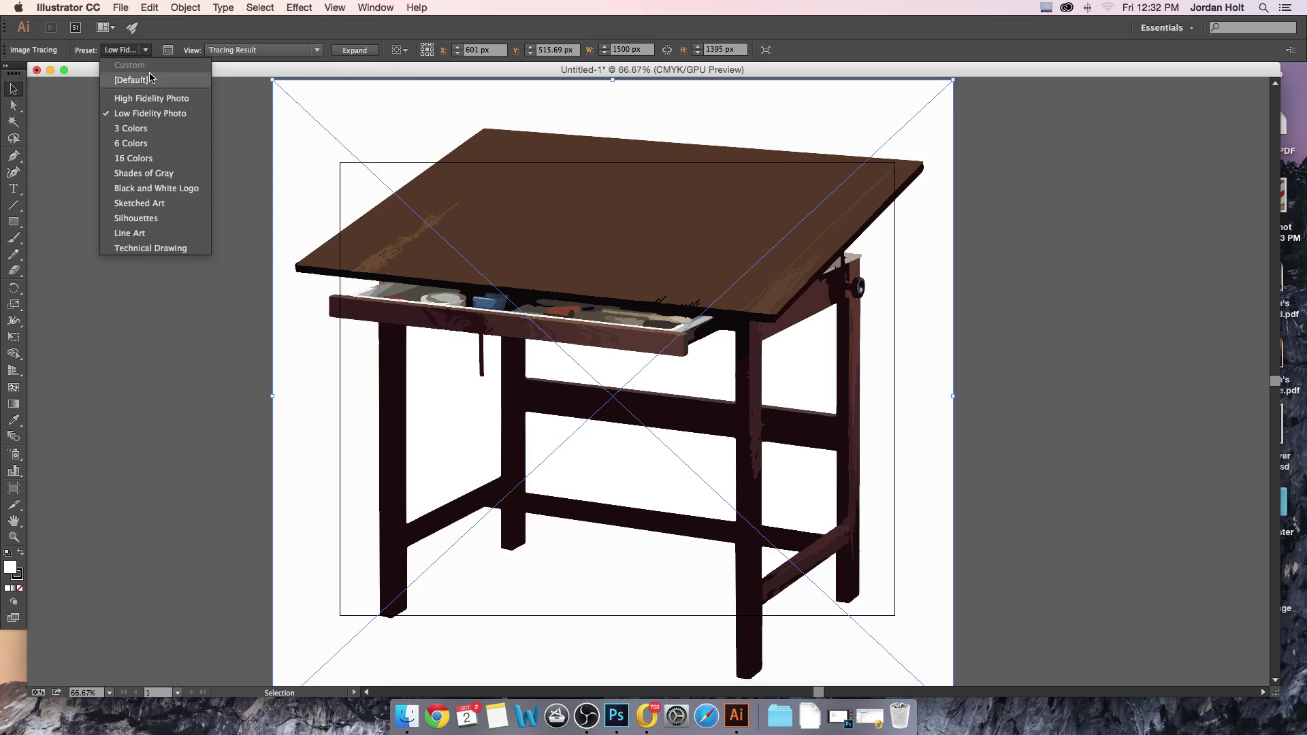
pyautogui.click(154, 143)
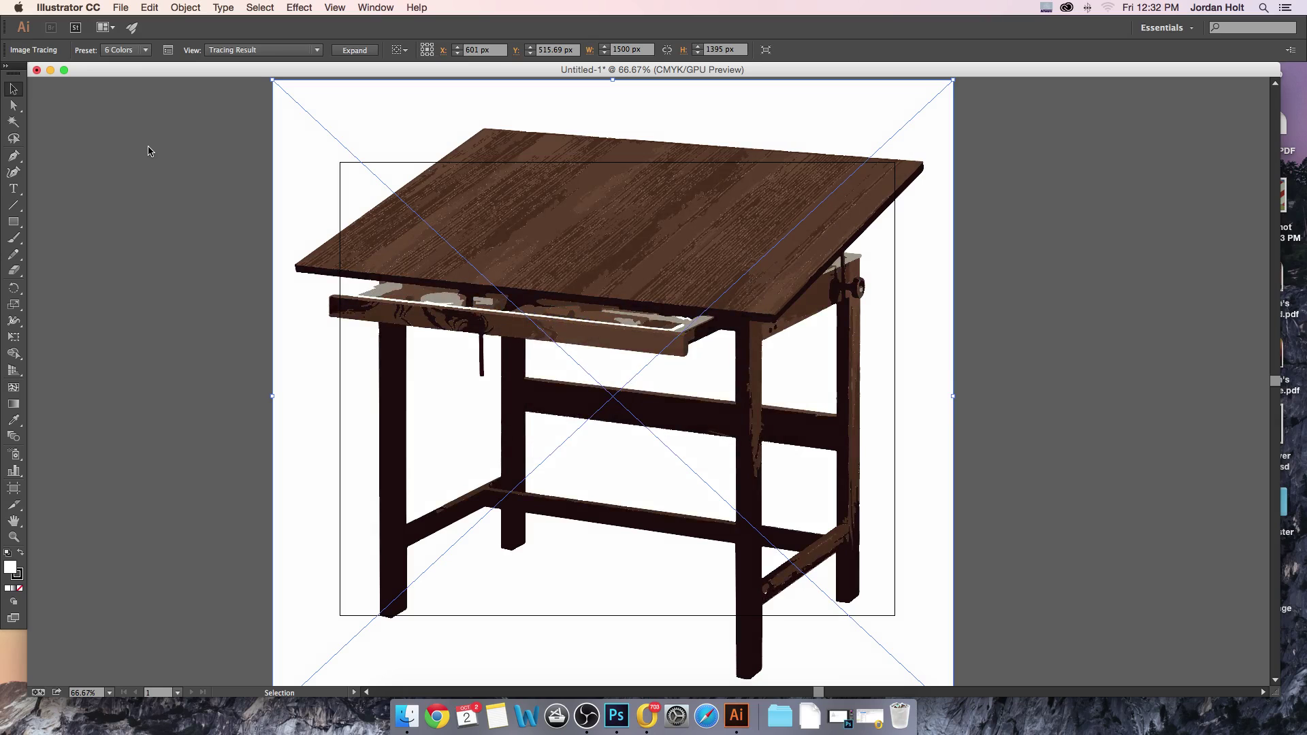
pyautogui.press('super+equal')
pyautogui.press('super+equal')
pyautogui.press('super+equal')
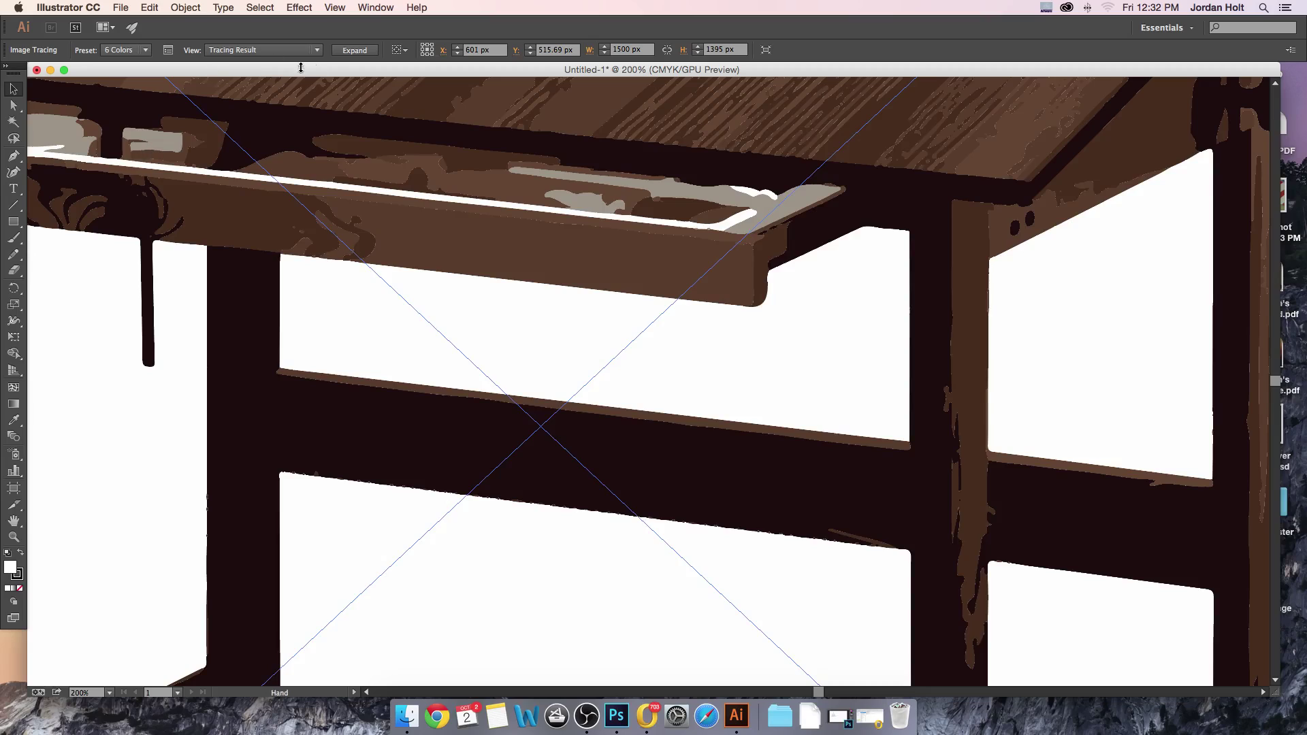
pyautogui.moveTo(485, 231); pyautogui.dragTo(545, 429)
pyautogui.moveTo(483, 303); pyautogui.dragTo(549, 458)
pyautogui.moveTo(518, 368); pyautogui.dragTo(519, 283)
pyautogui.moveTo(549, 354); pyautogui.dragTo(558, 282)
pyautogui.press('super+minus')
pyautogui.press('super+minus')
pyautogui.press('super+minus')
pyautogui.press('super+minus')
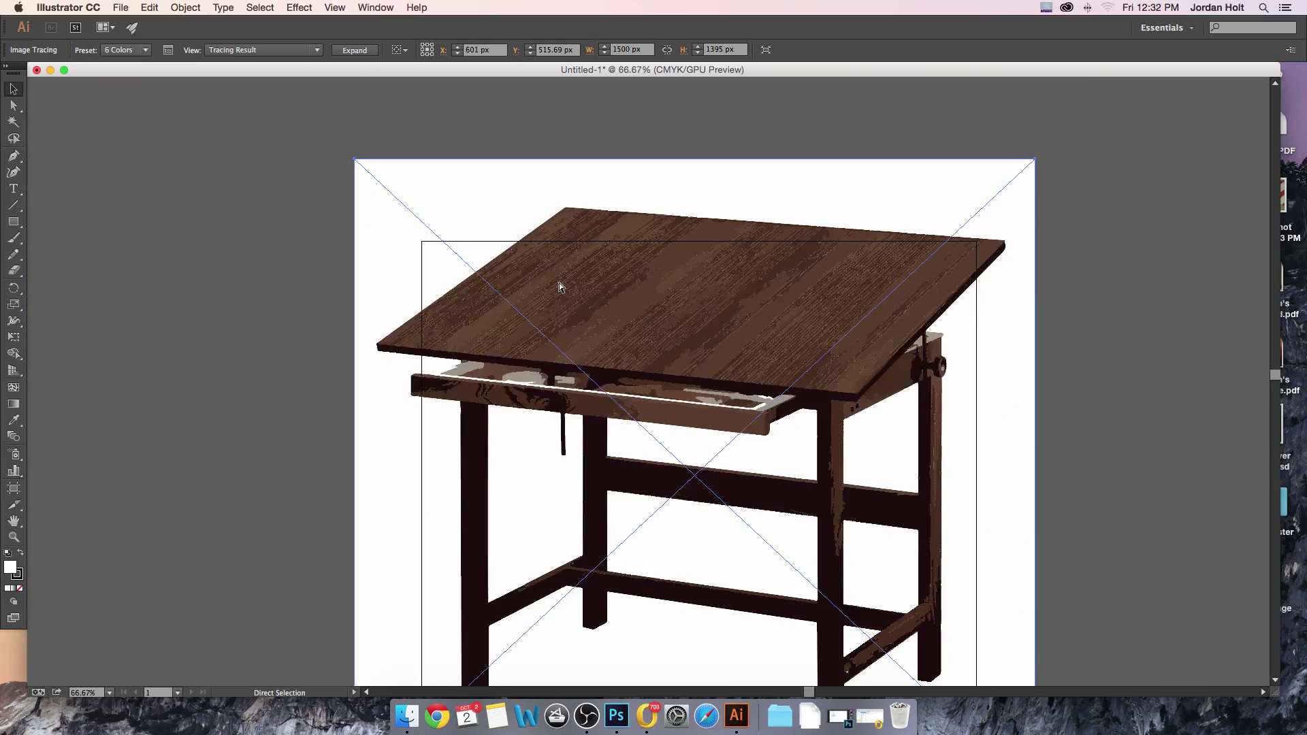
pyautogui.moveTo(559, 284); pyautogui.dragTo(493, 216)
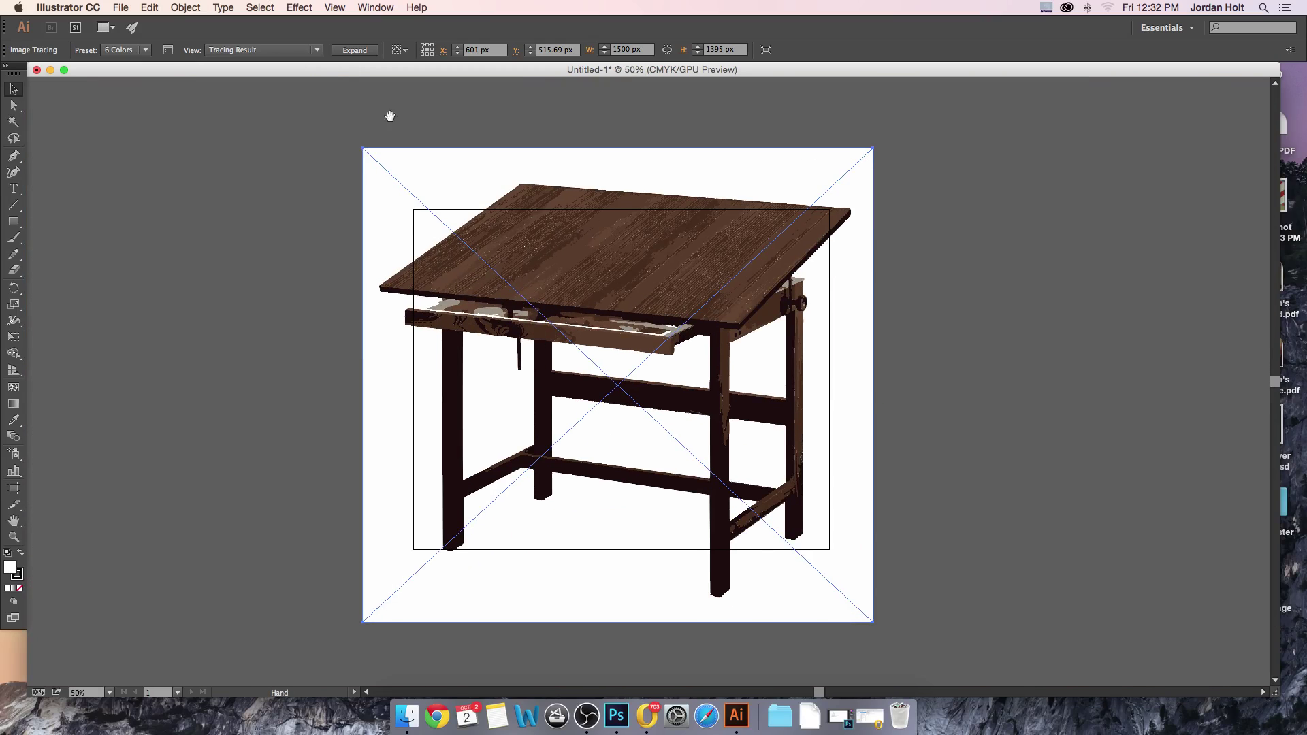
# Switch the trace preset to Black and White Logo
pyautogui.click(144, 51)
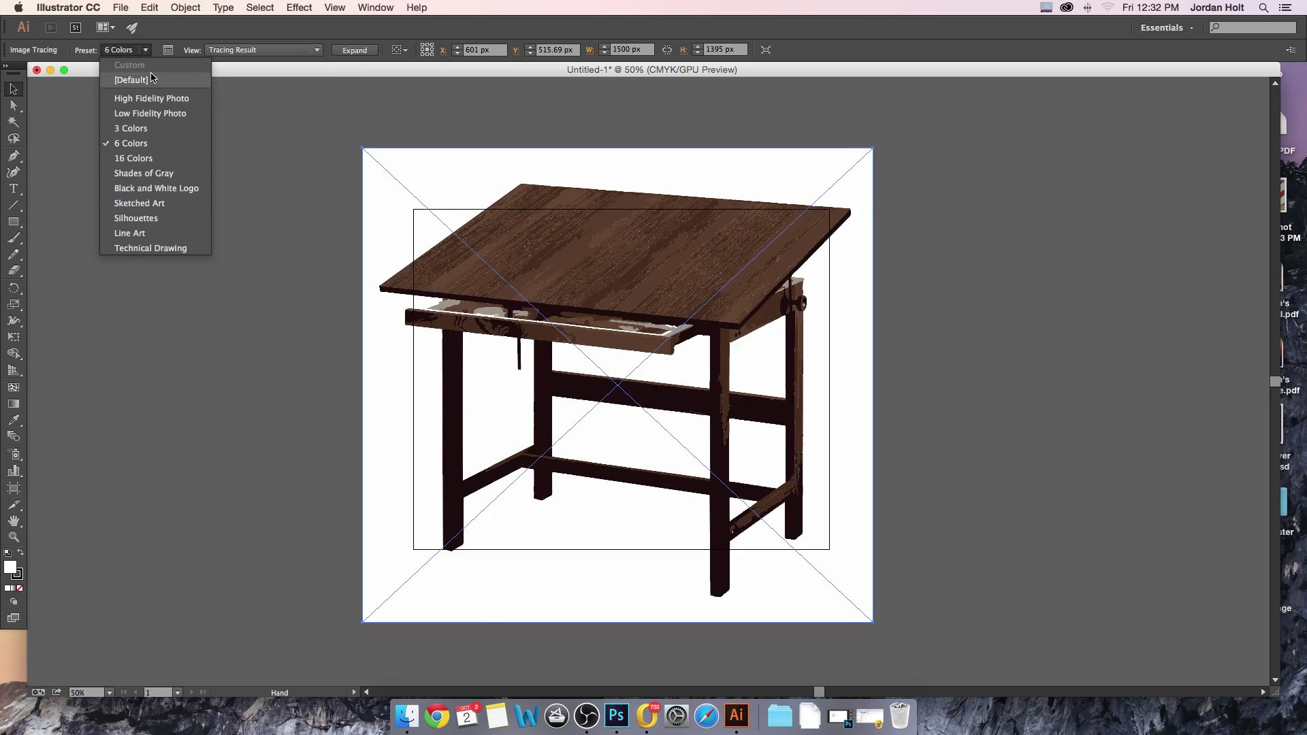
pyautogui.click(185, 190)
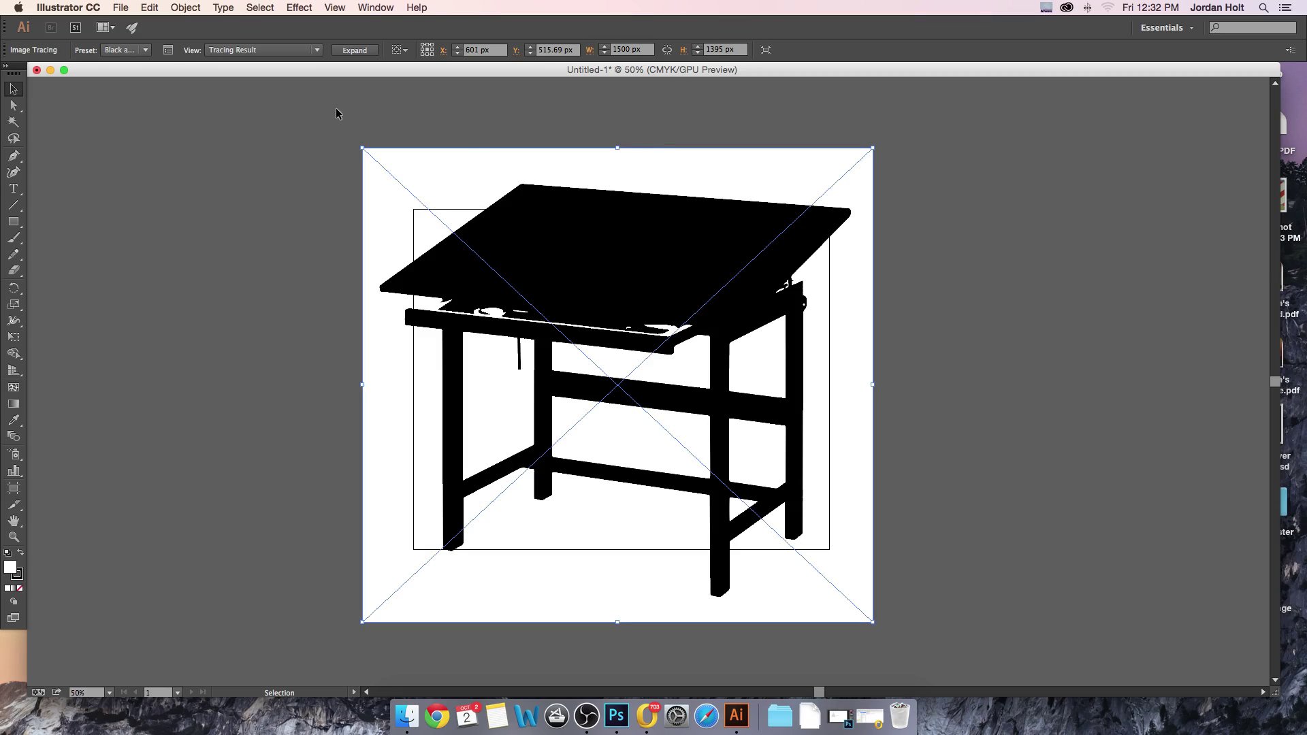
# In the Image Trace panel, set Threshold to 251 and turn on Ignore White
pyautogui.click(167, 52)
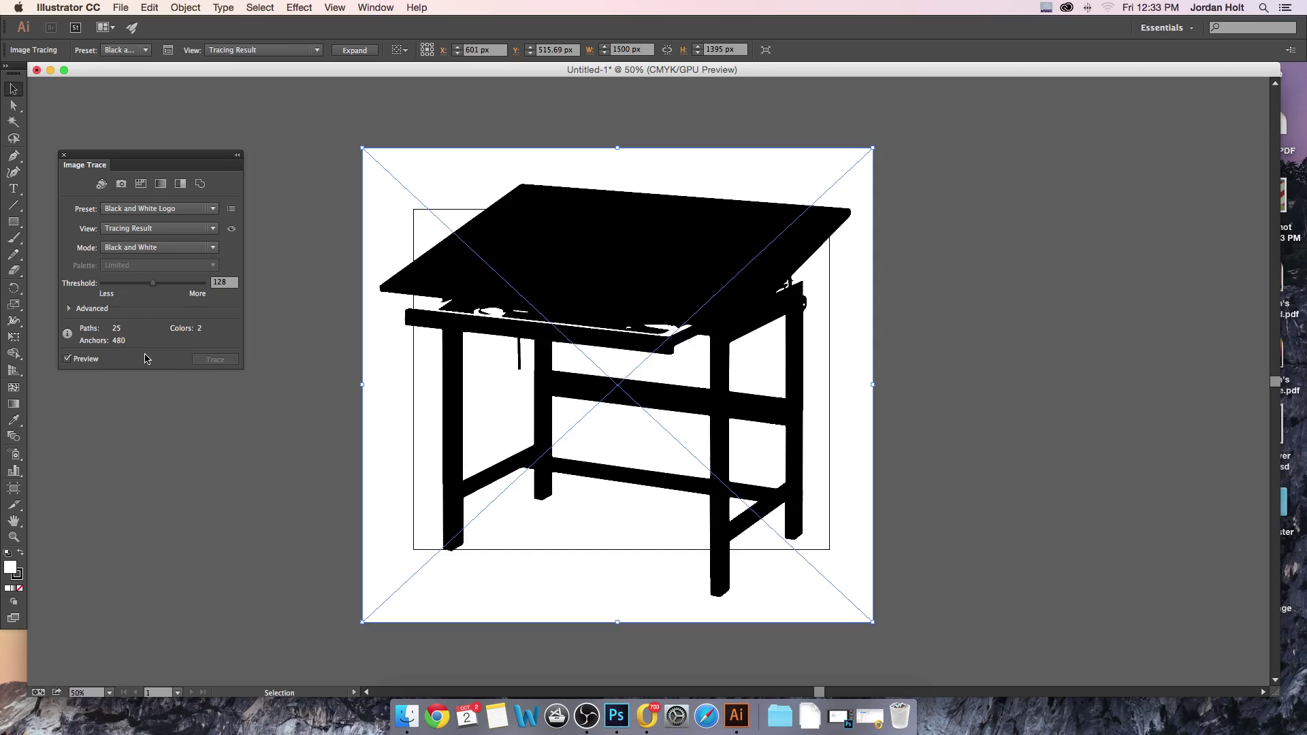
pyautogui.click(69, 308)
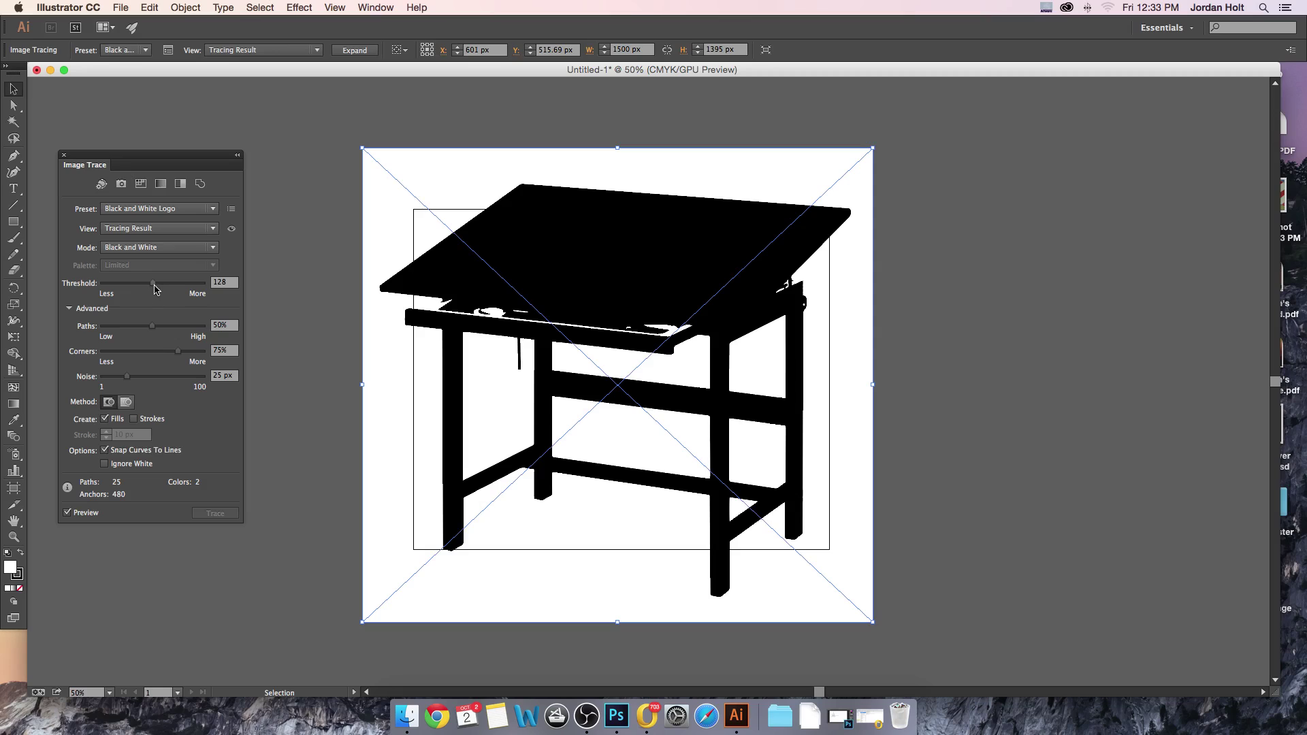
pyautogui.moveTo(154, 288); pyautogui.dragTo(173, 288)
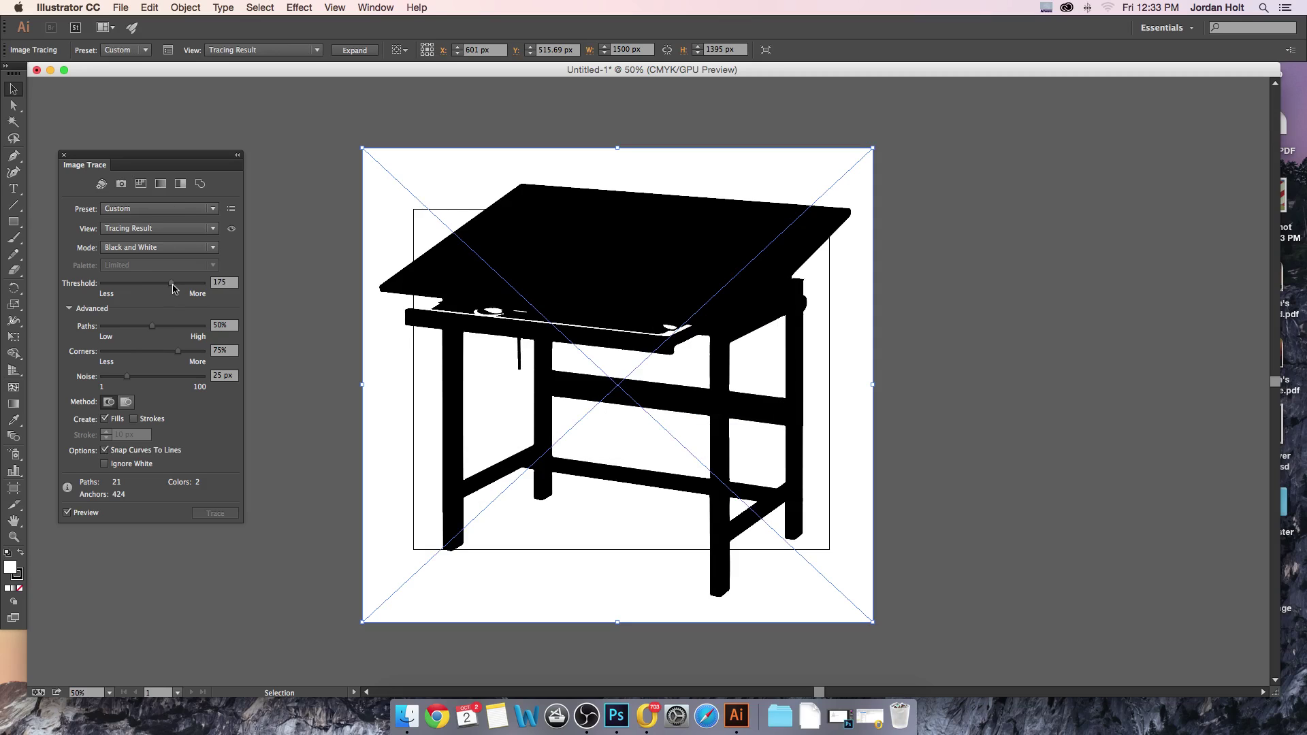
pyautogui.moveTo(174, 287); pyautogui.dragTo(191, 287)
pyautogui.moveTo(191, 287); pyautogui.dragTo(203, 287)
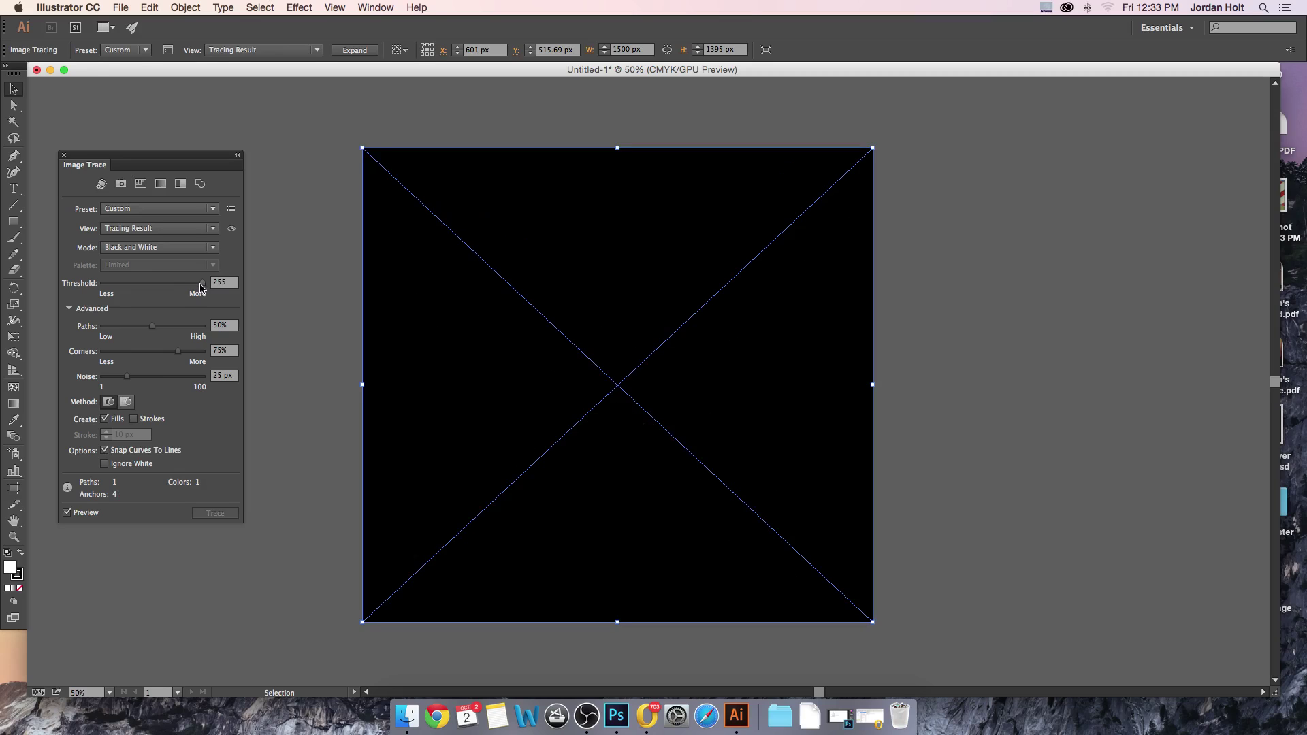
pyautogui.moveTo(201, 287); pyautogui.dragTo(199, 287)
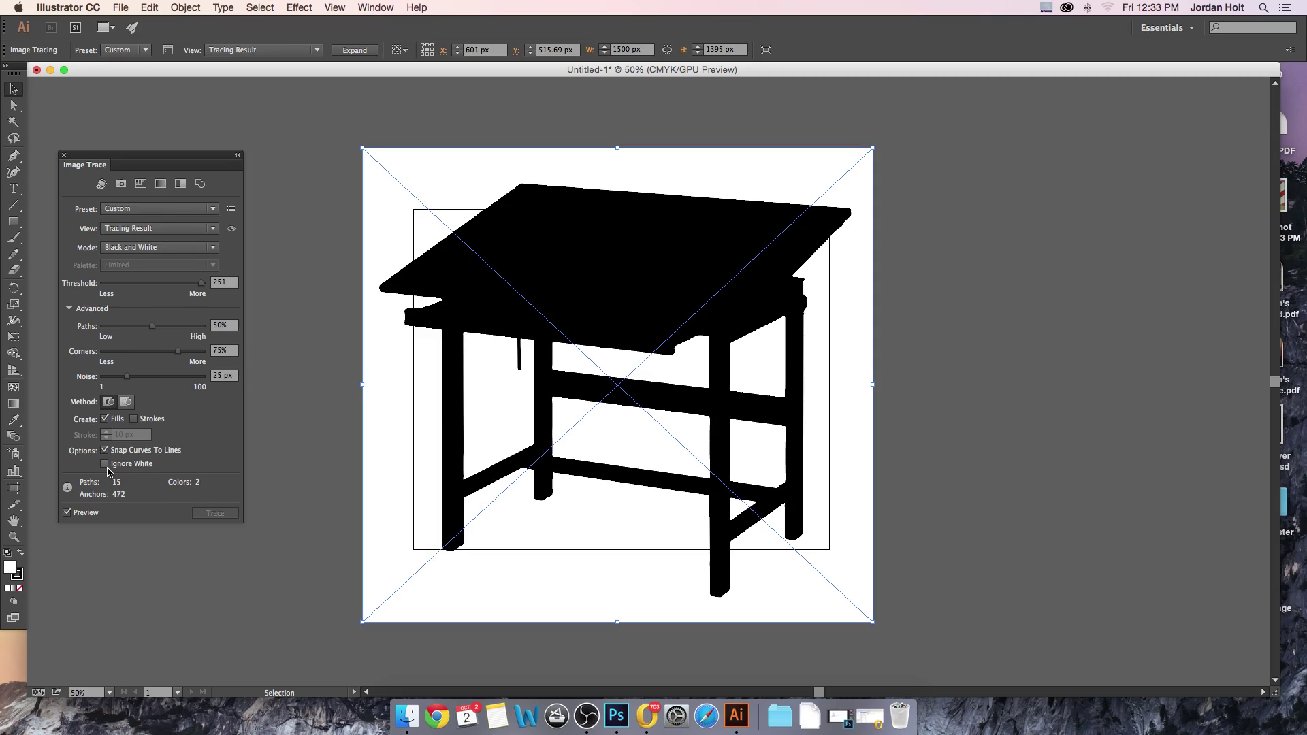
pyautogui.click(206, 471)
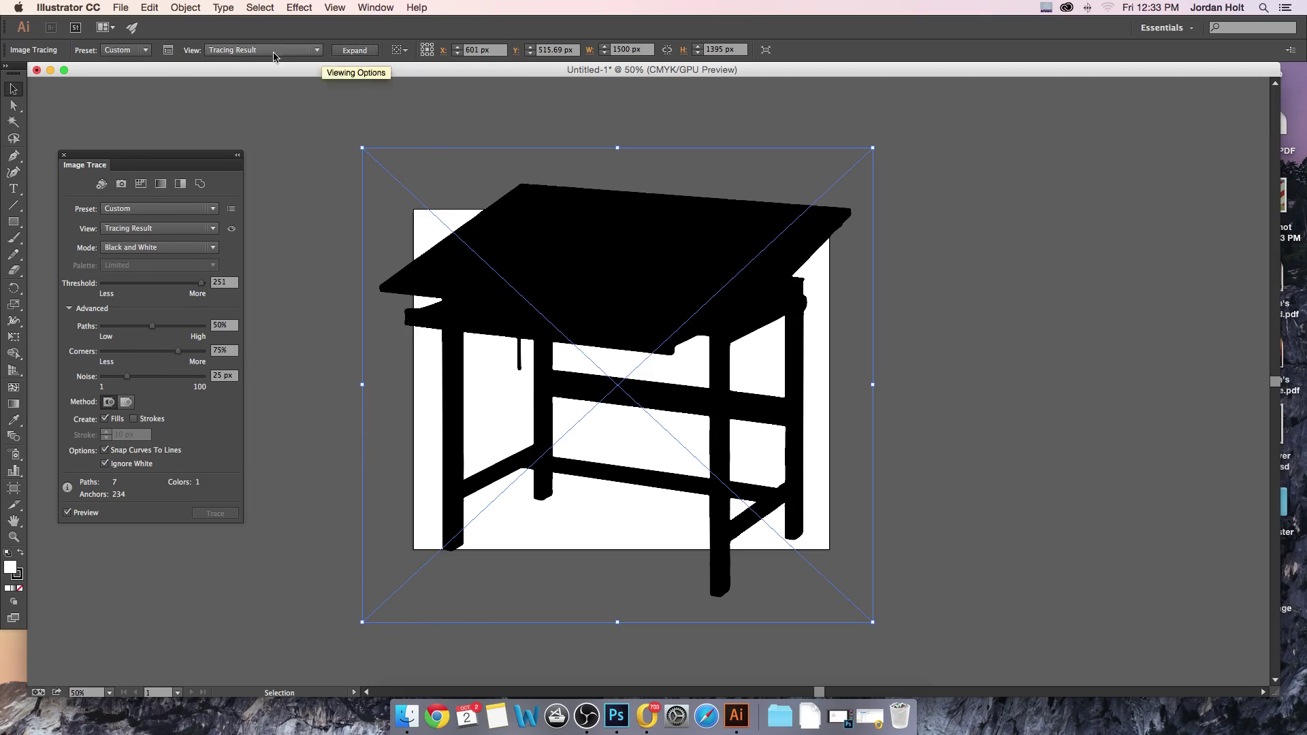
# Expand the tracing into vector paths and nudge the group slightly up
pyautogui.click(64, 156)
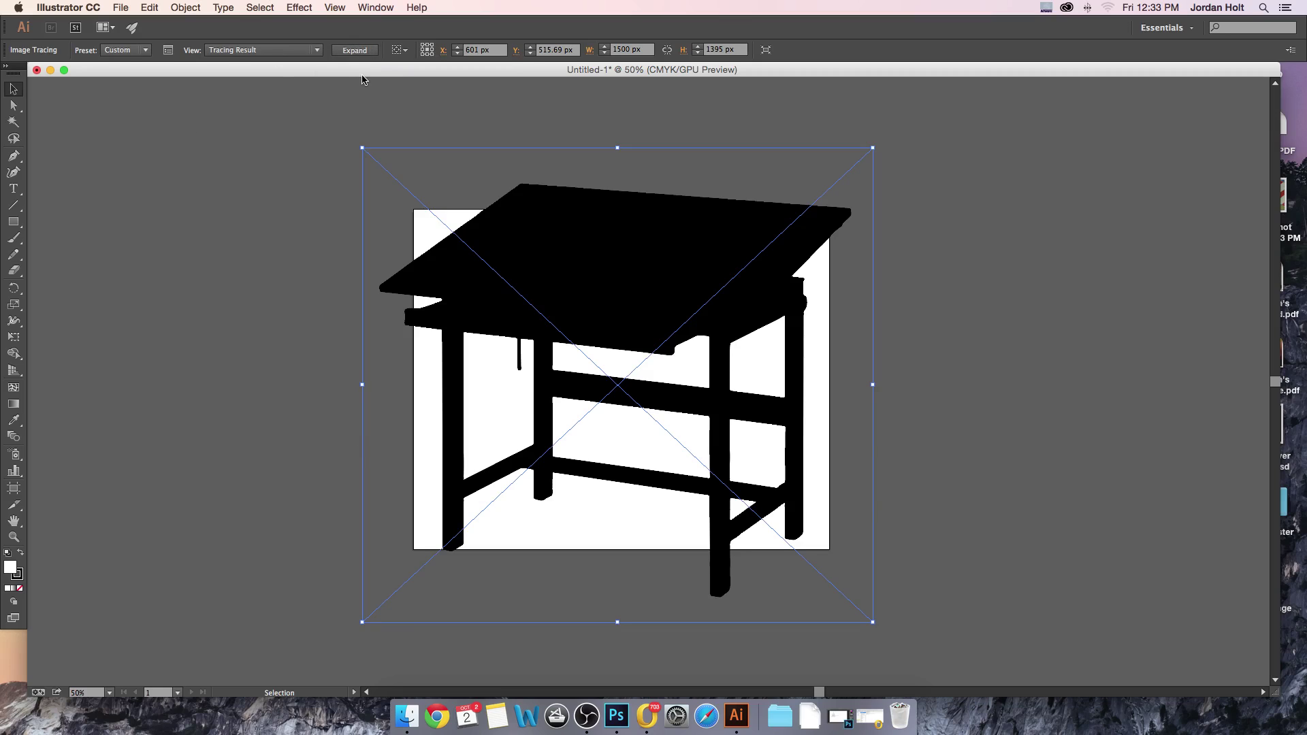
pyautogui.click(355, 51)
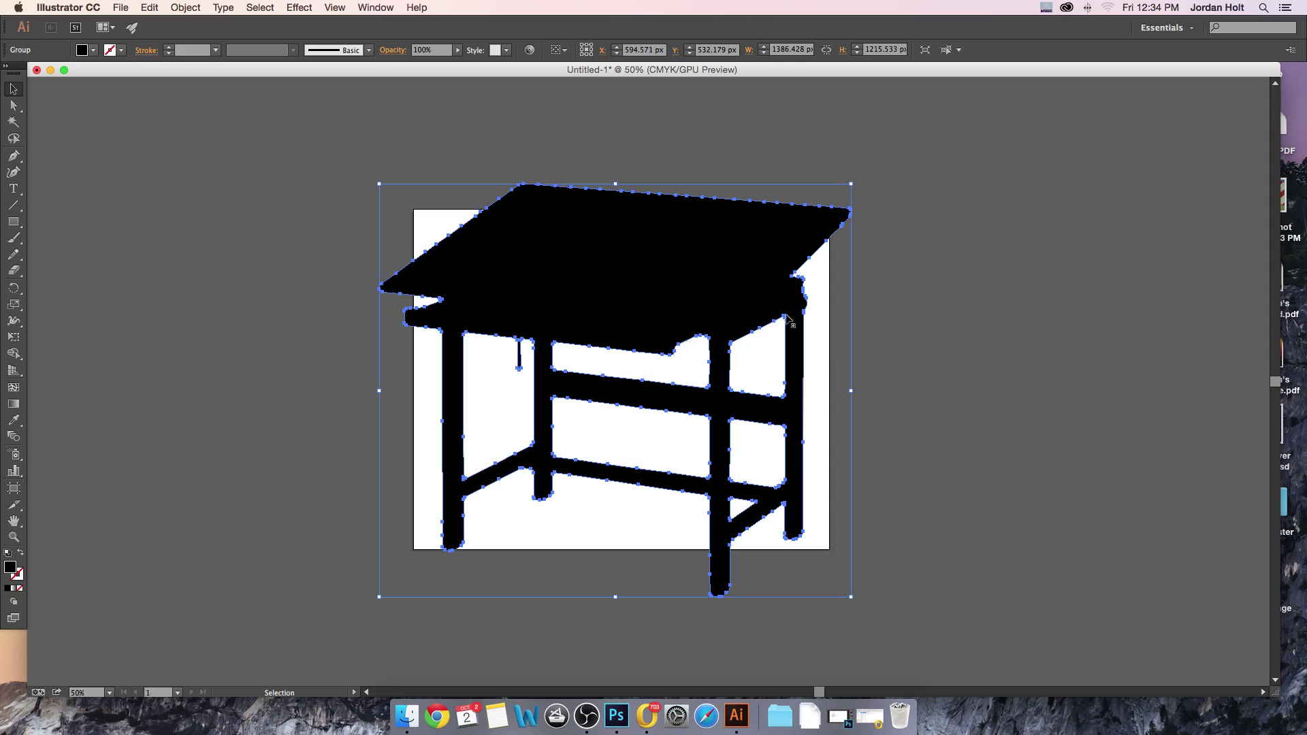
pyautogui.moveTo(688, 286)
pyautogui.mouseDown()
pyautogui.moveTo(878, 266)
pyautogui.moveTo(681, 315)
pyautogui.moveTo(677, 276)
pyautogui.mouseUp()
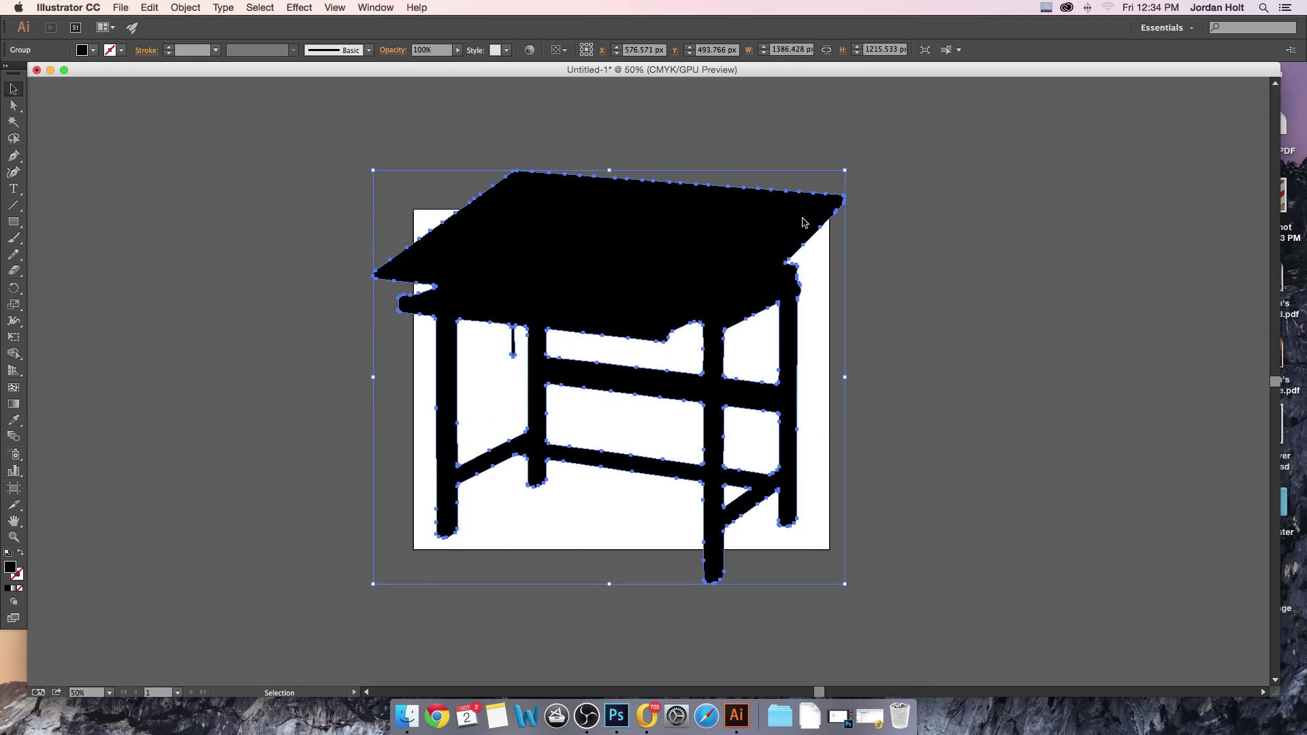
# Change the silhouette's fill from black to mid-grey in the Color Picker
pyautogui.doubleClick(9, 569)
pyautogui.click(575, 359)
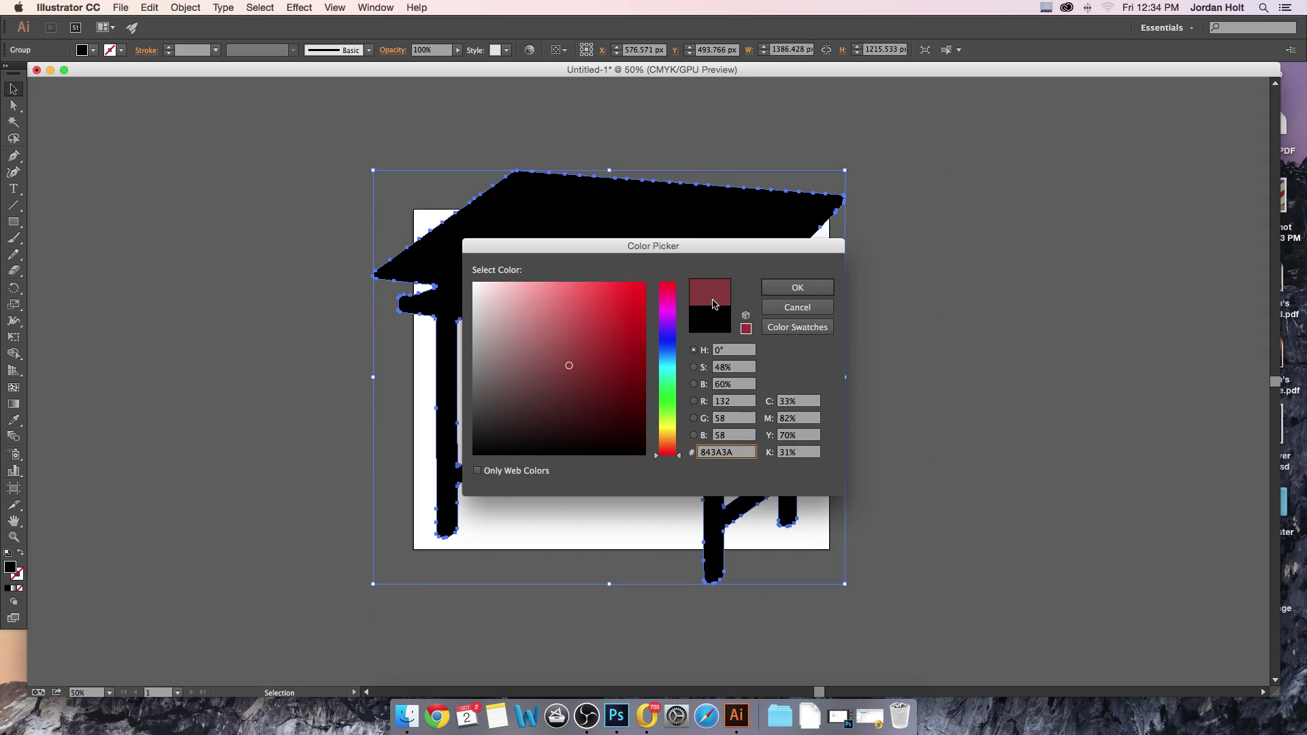
pyautogui.click(796, 286)
# Reselect the table group and move it back over the artboard
pyautogui.click(1015, 431)
pyautogui.click(548, 267)
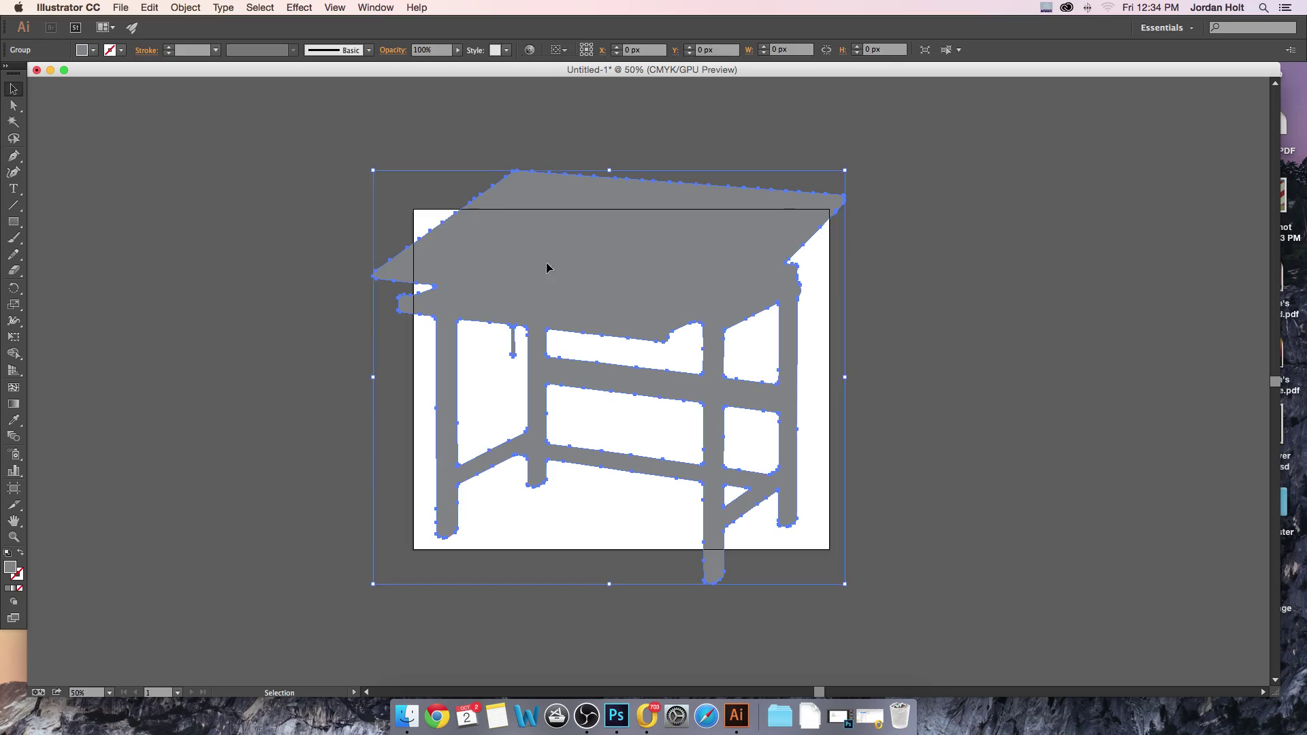
pyautogui.moveTo(671, 325); pyautogui.dragTo(696, 313)
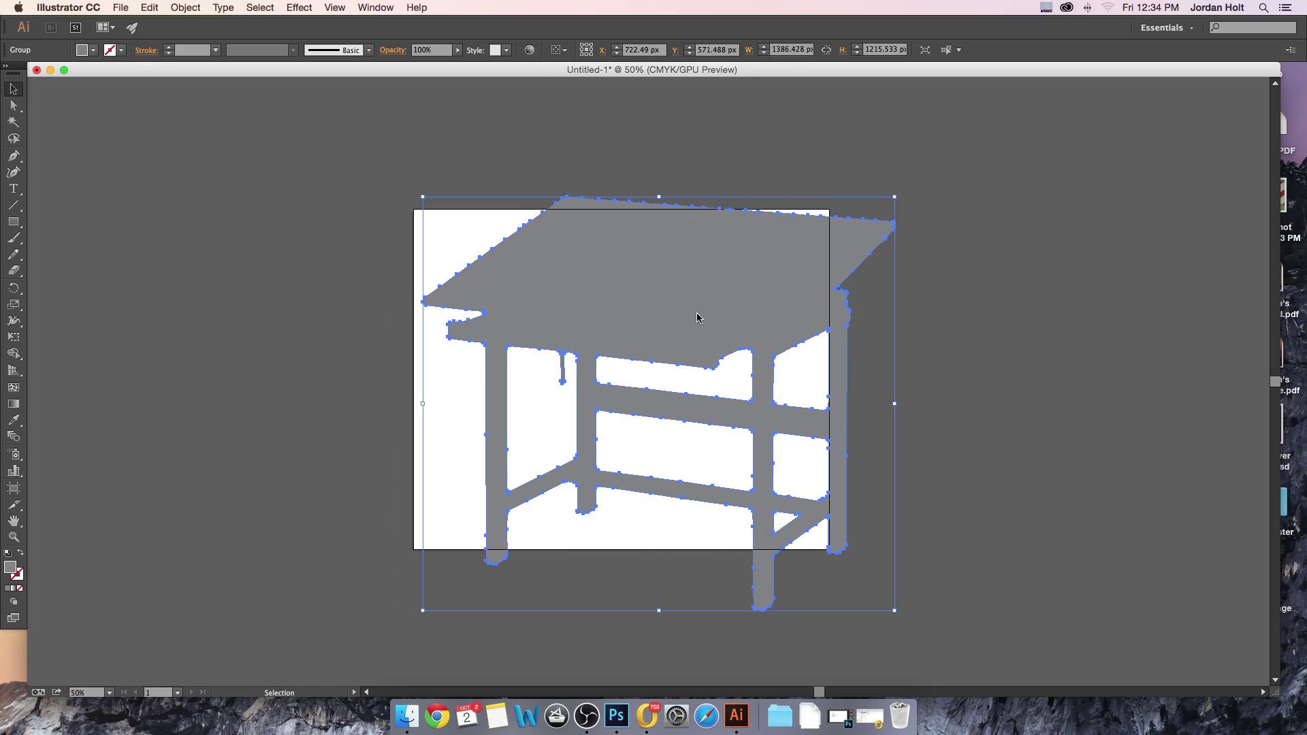
pyautogui.moveTo(697, 312); pyautogui.dragTo(656, 302)
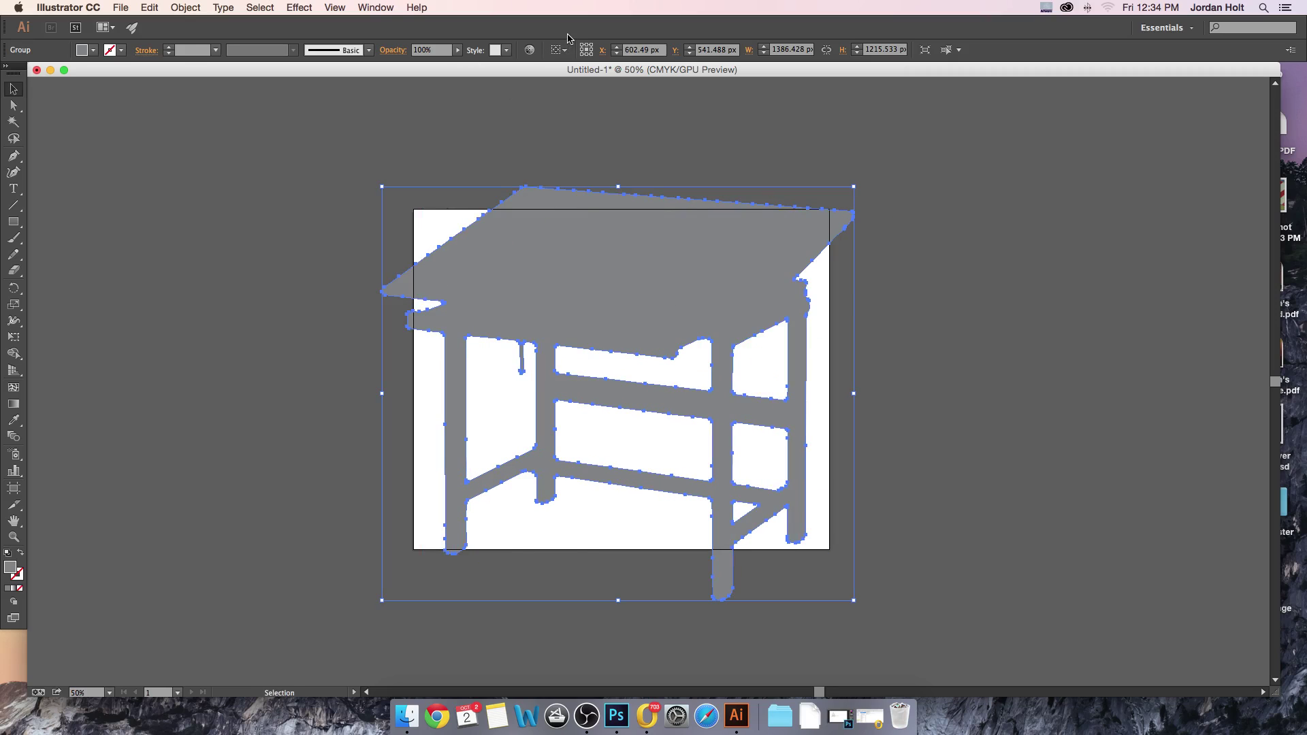
pyautogui.click(376, 7)
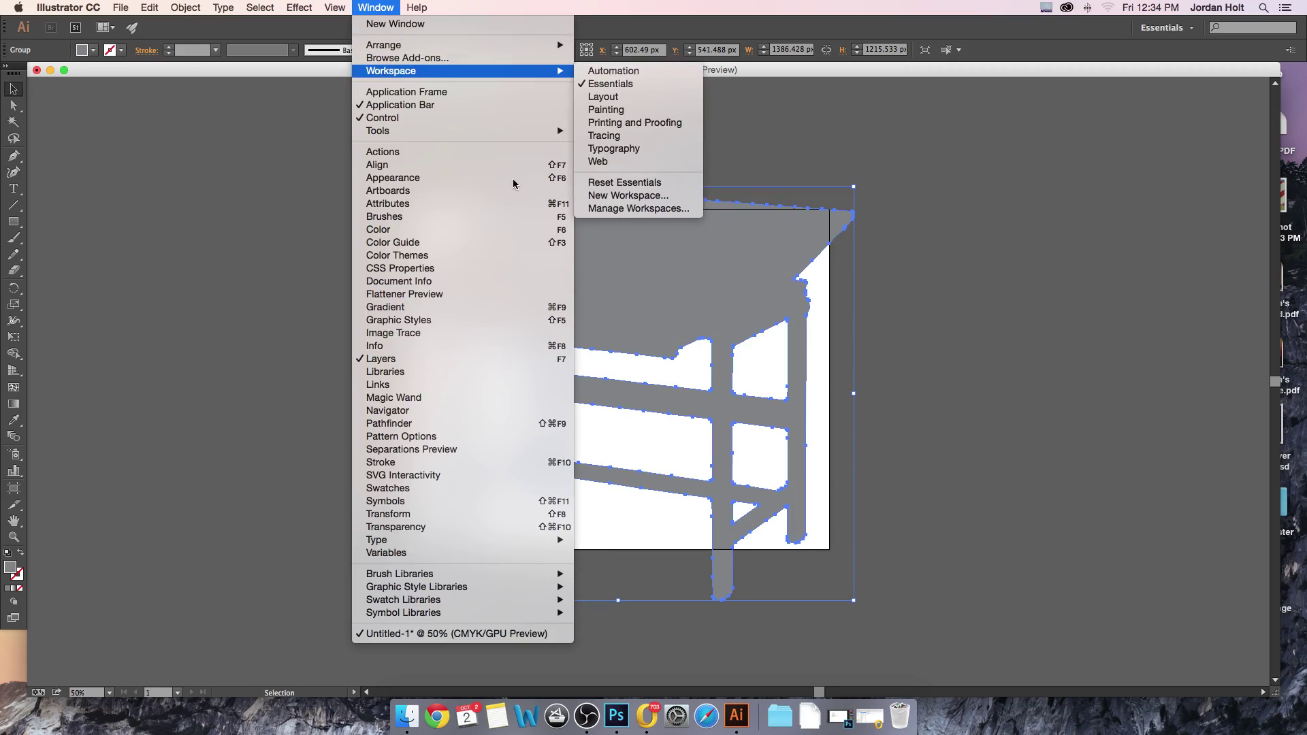
# Open the Color and Color Guide panels and try a colour, leaving the fill grey
pyautogui.click(487, 233)
pyautogui.click(214, 187)
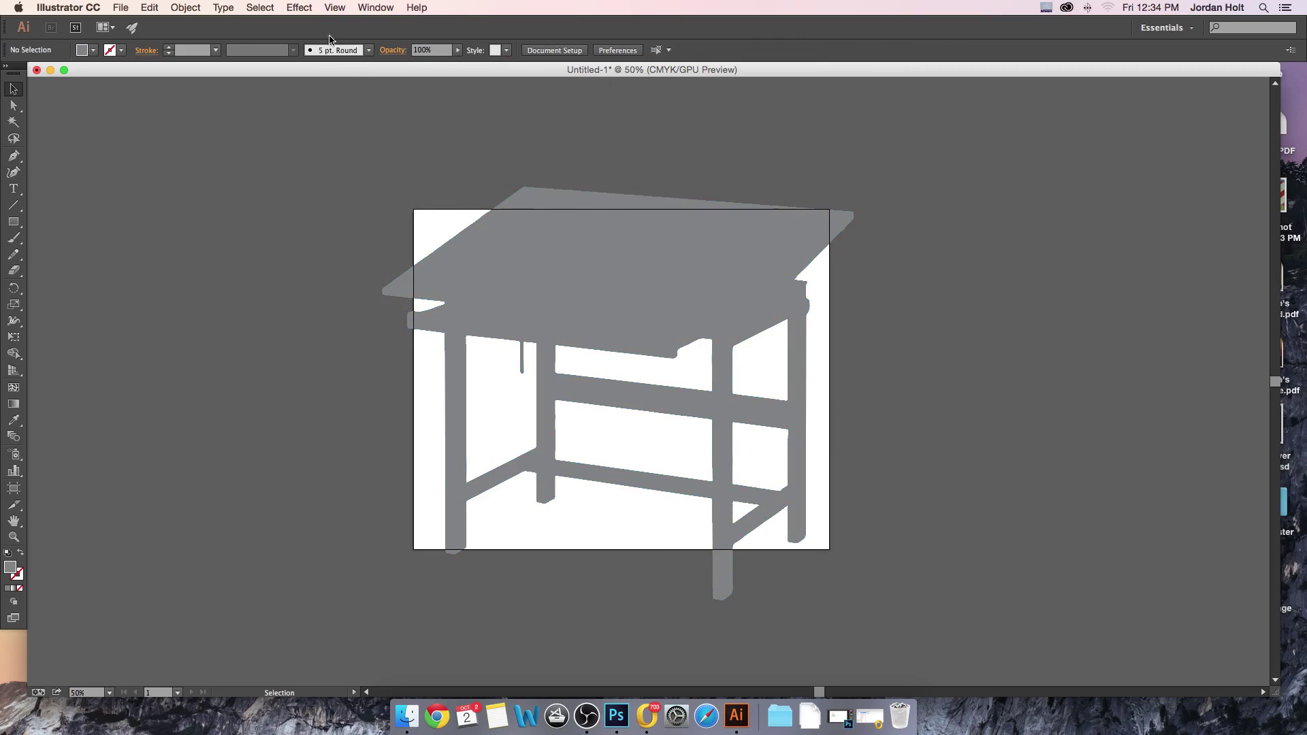
pyautogui.click(414, 7)
pyautogui.moveTo(374, 8)
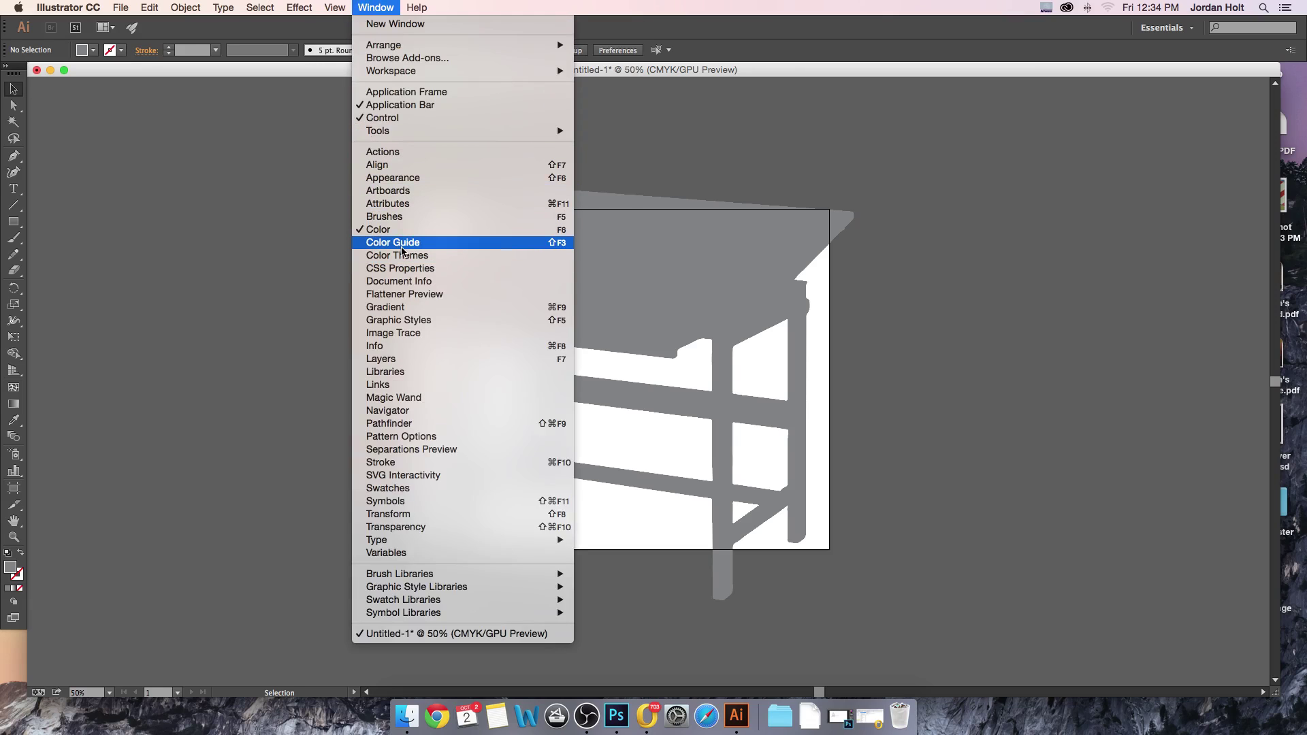
pyautogui.click(158, 507)
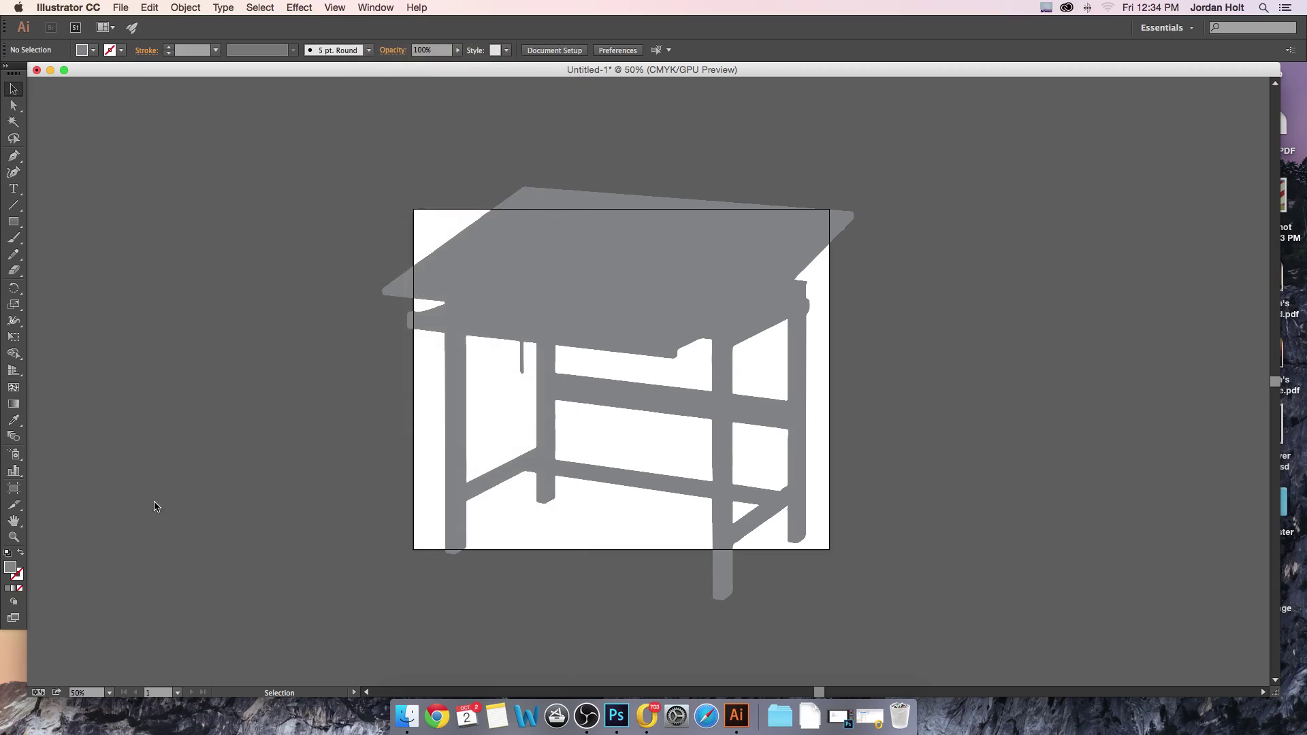
pyautogui.doubleClick(10, 567)
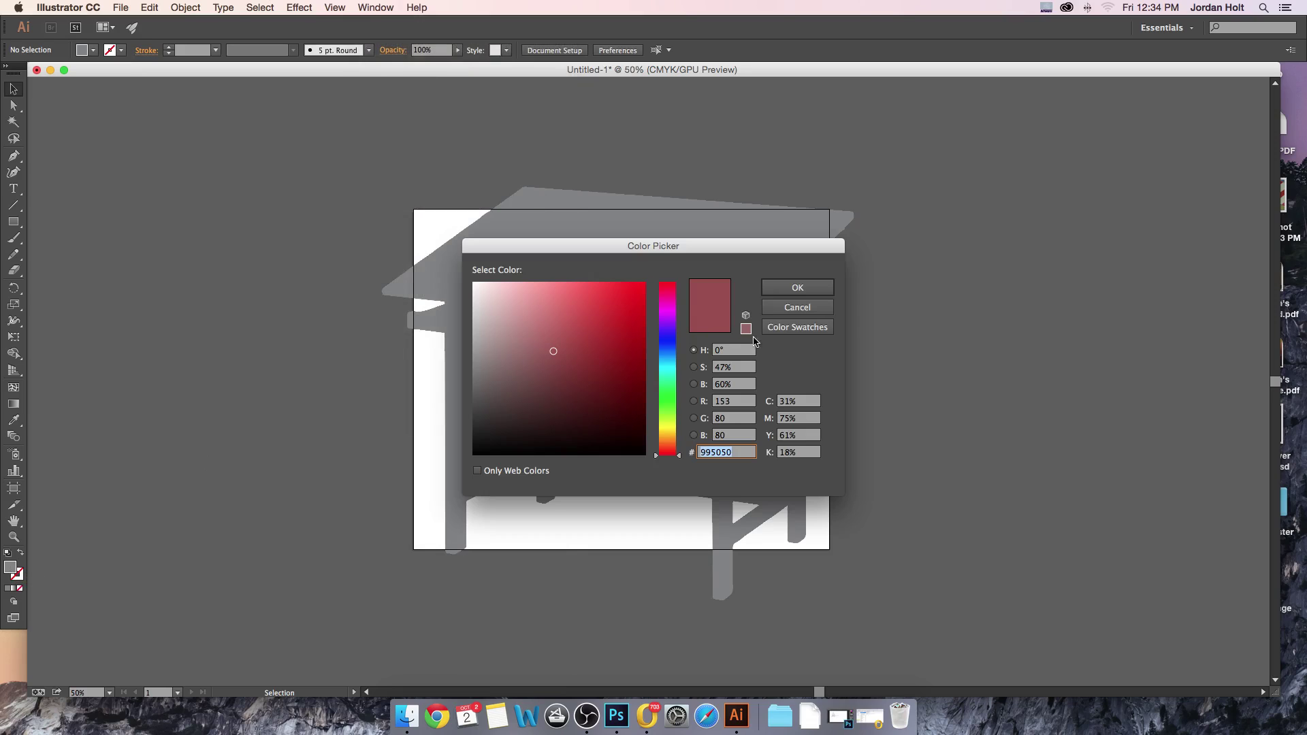
pyautogui.click(511, 407)
pyautogui.click(793, 288)
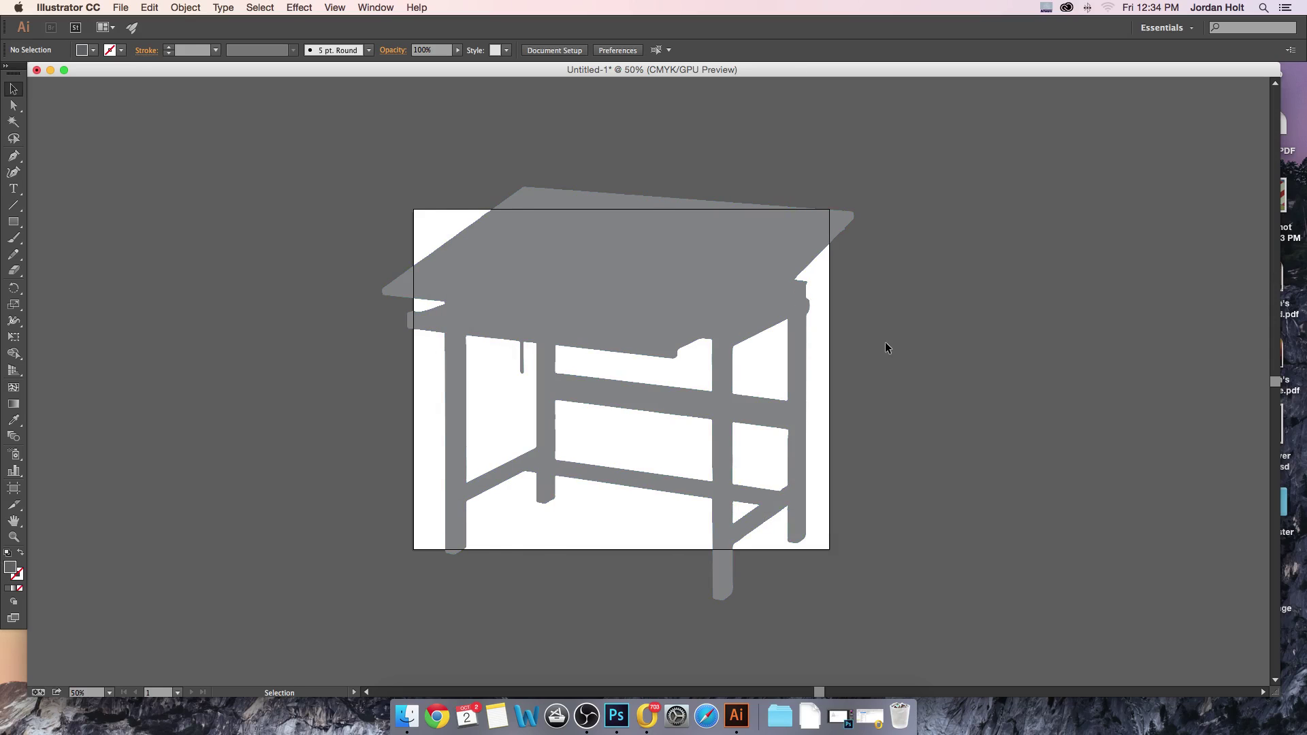
pyautogui.moveTo(1270, 71); pyautogui.dragTo(1216, 84)
# Reset the Essentials workspace, then switch to the Painting workspace
pyautogui.click(375, 7)
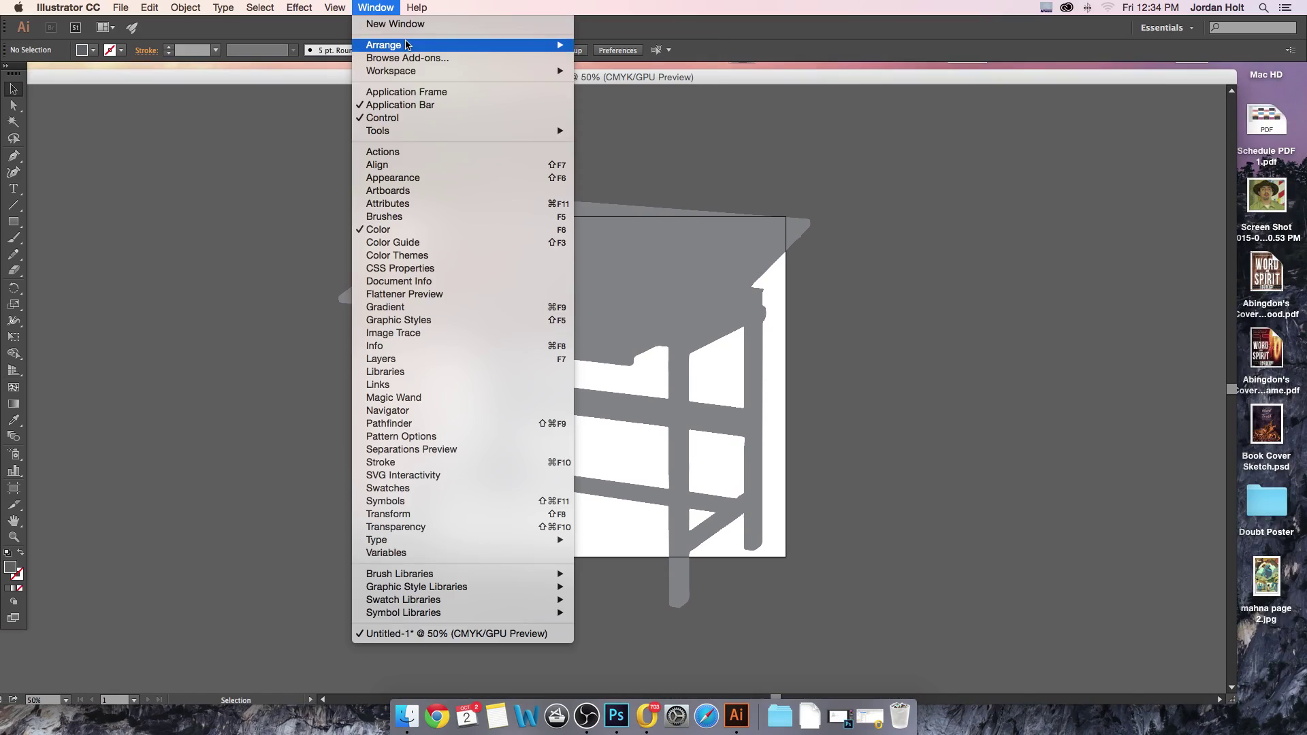
pyautogui.moveTo(407, 45)
pyautogui.moveTo(461, 71)
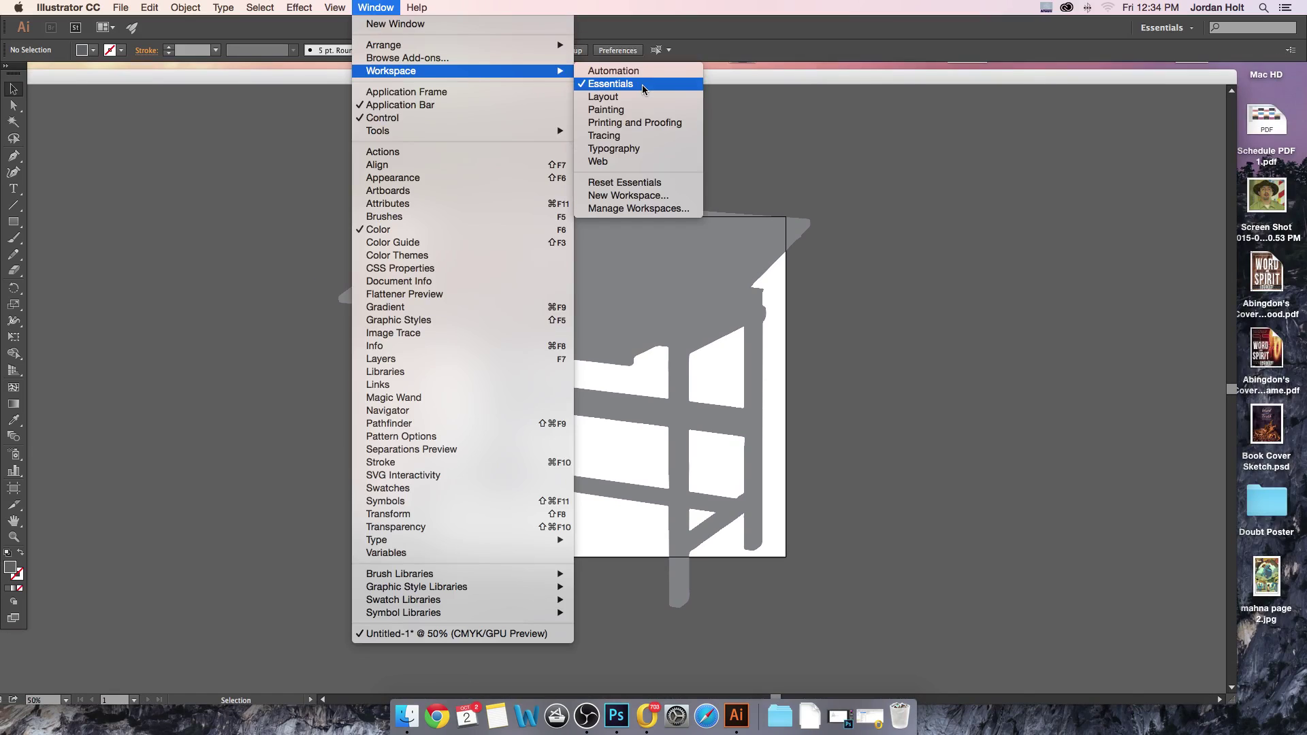
pyautogui.click(651, 183)
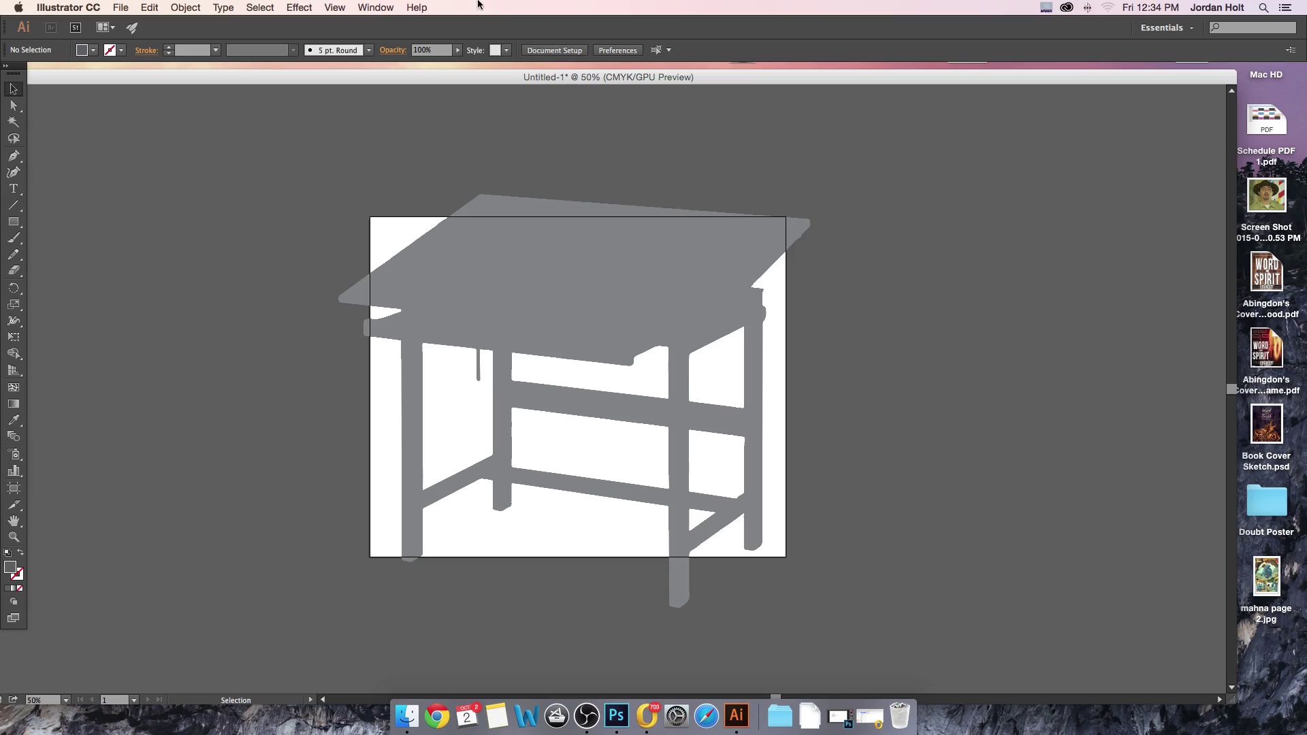
pyautogui.click(376, 7)
pyautogui.moveTo(401, 72)
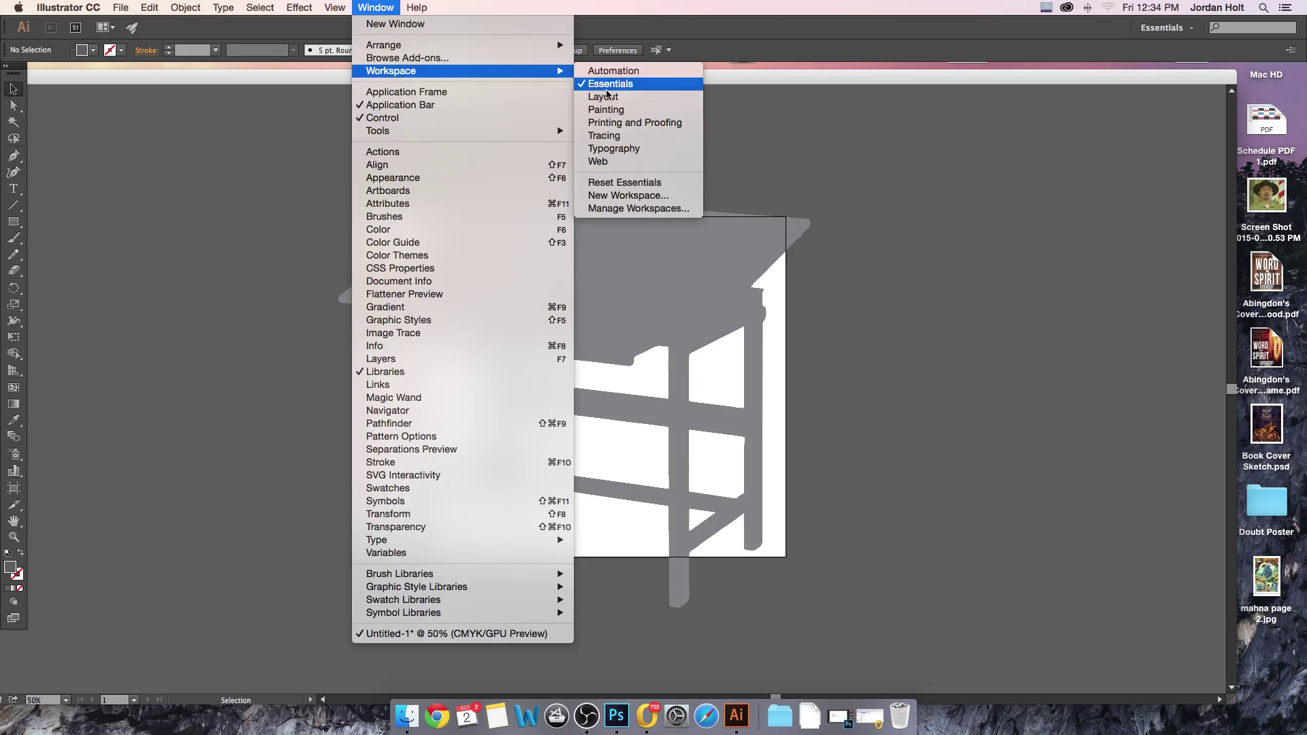
pyautogui.click(623, 110)
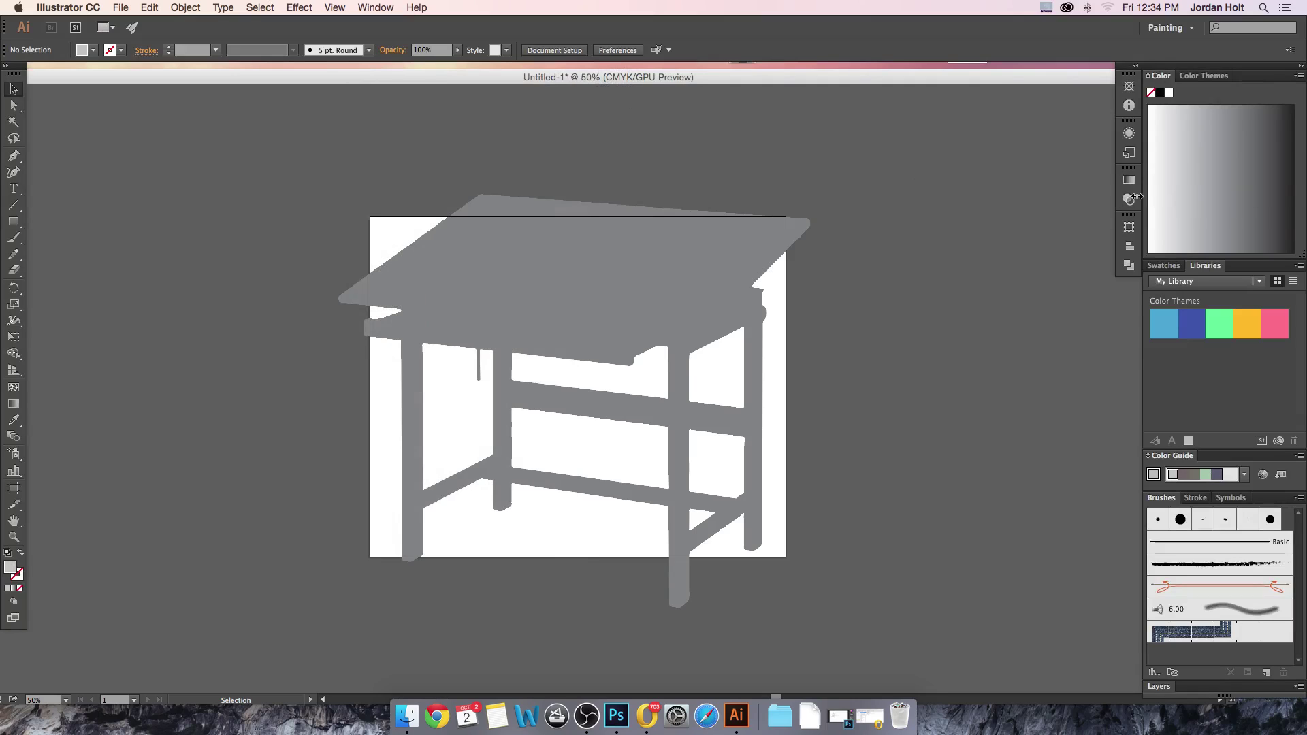
# Set the Color panel to CMYK and give the table silhouette a medium blue fill
pyautogui.click(747, 260)
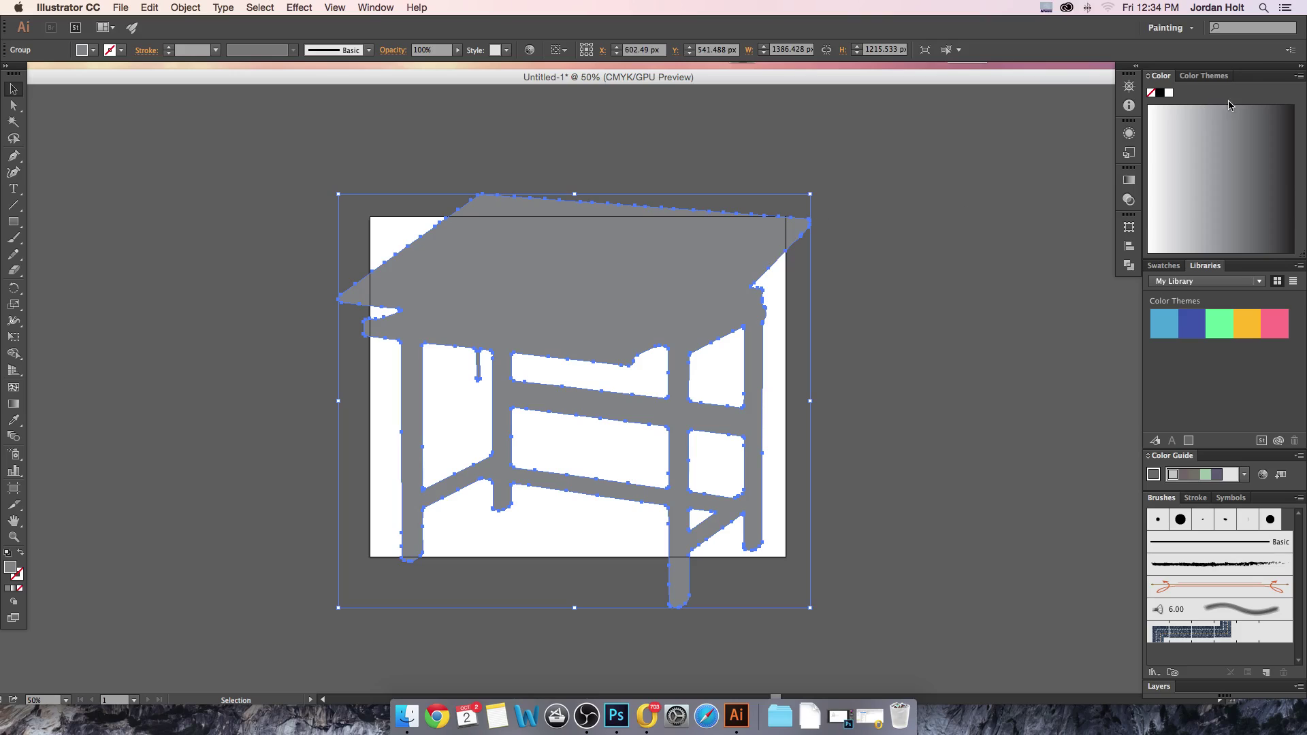
pyautogui.click(1299, 76)
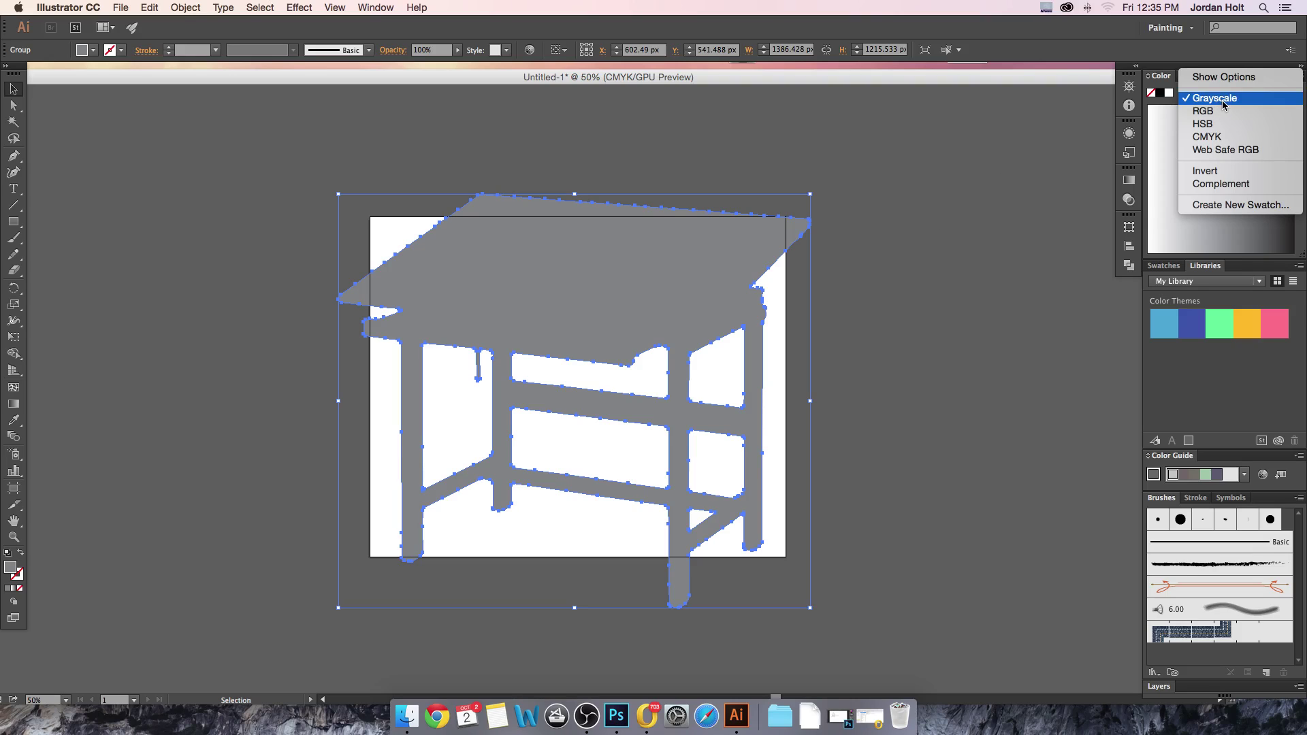
pyautogui.click(1224, 143)
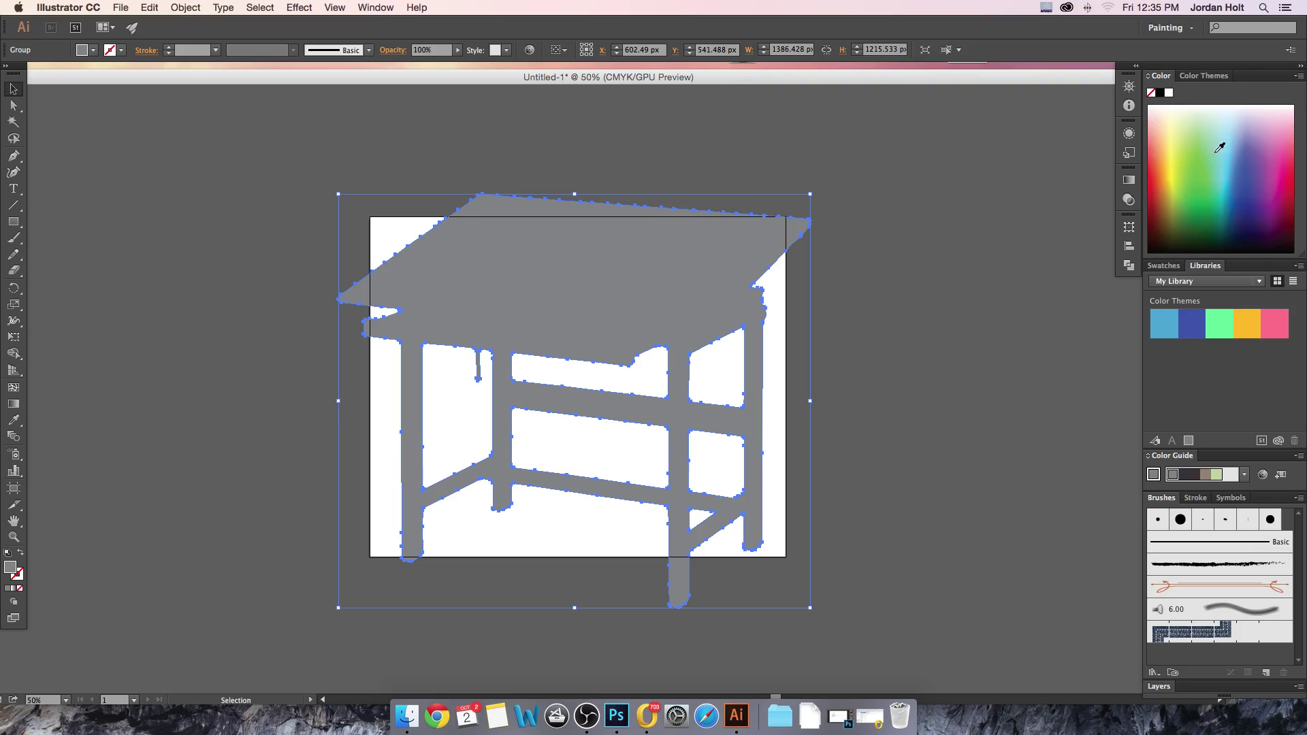
pyautogui.click(1182, 181)
pyautogui.moveTo(1234, 162)
pyautogui.mouseDown()
pyautogui.moveTo(1246, 167)
pyautogui.moveTo(1228, 175)
pyautogui.moveTo(1246, 155)
pyautogui.mouseUp()
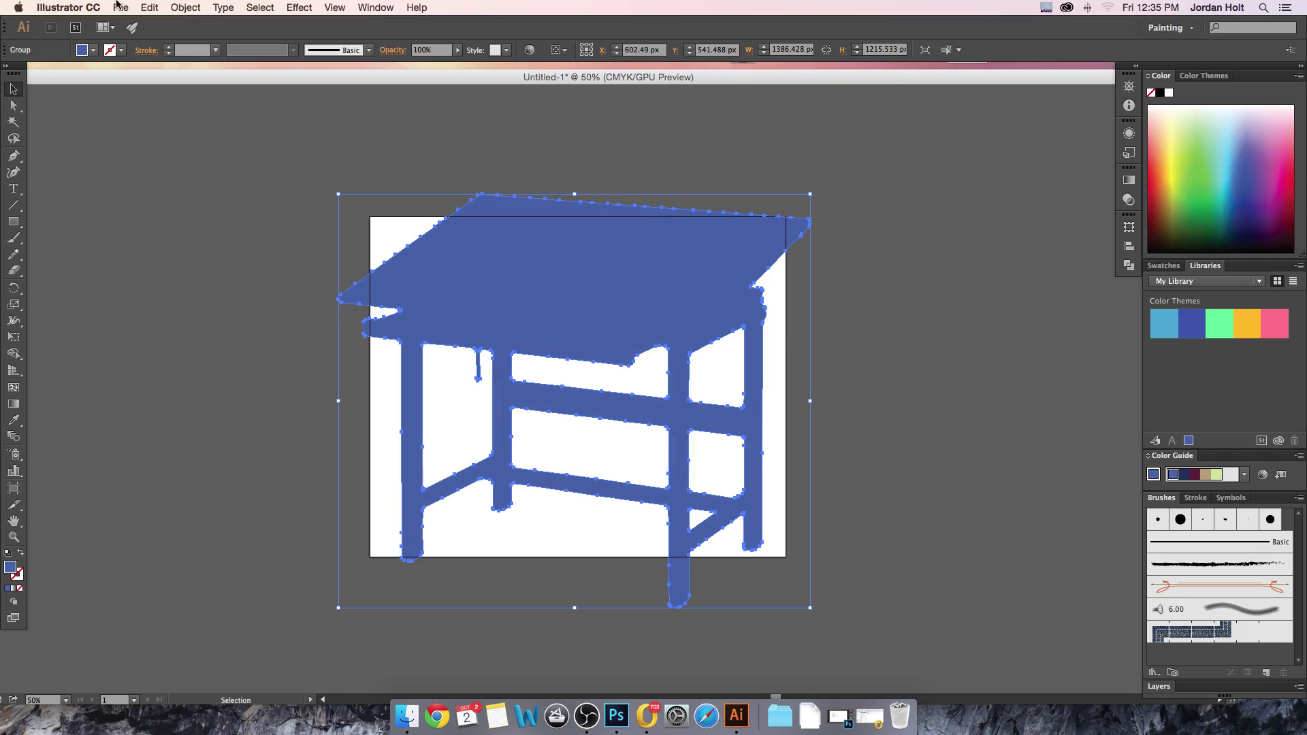
pyautogui.click(142, 125)
pyautogui.moveTo(140, 77); pyautogui.dragTo(153, 70)
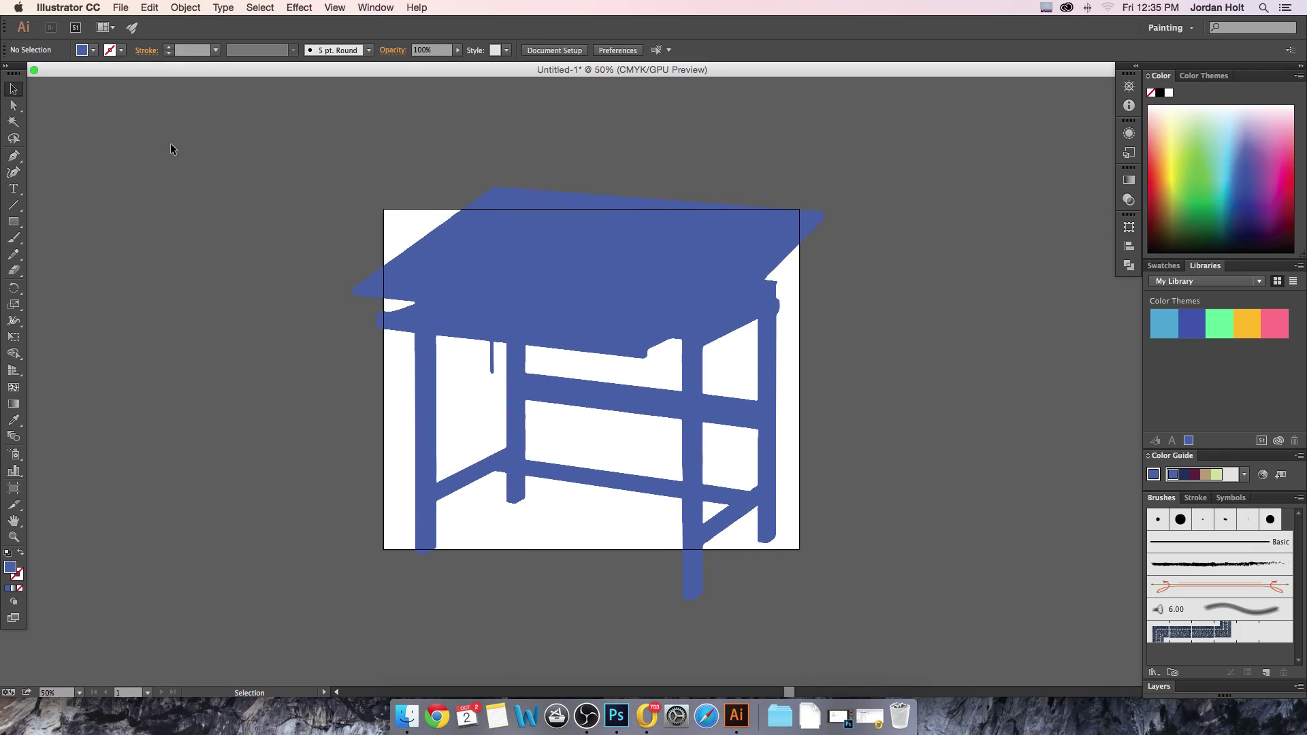
pyautogui.moveTo(563, 286); pyautogui.dragTo(622, 252)
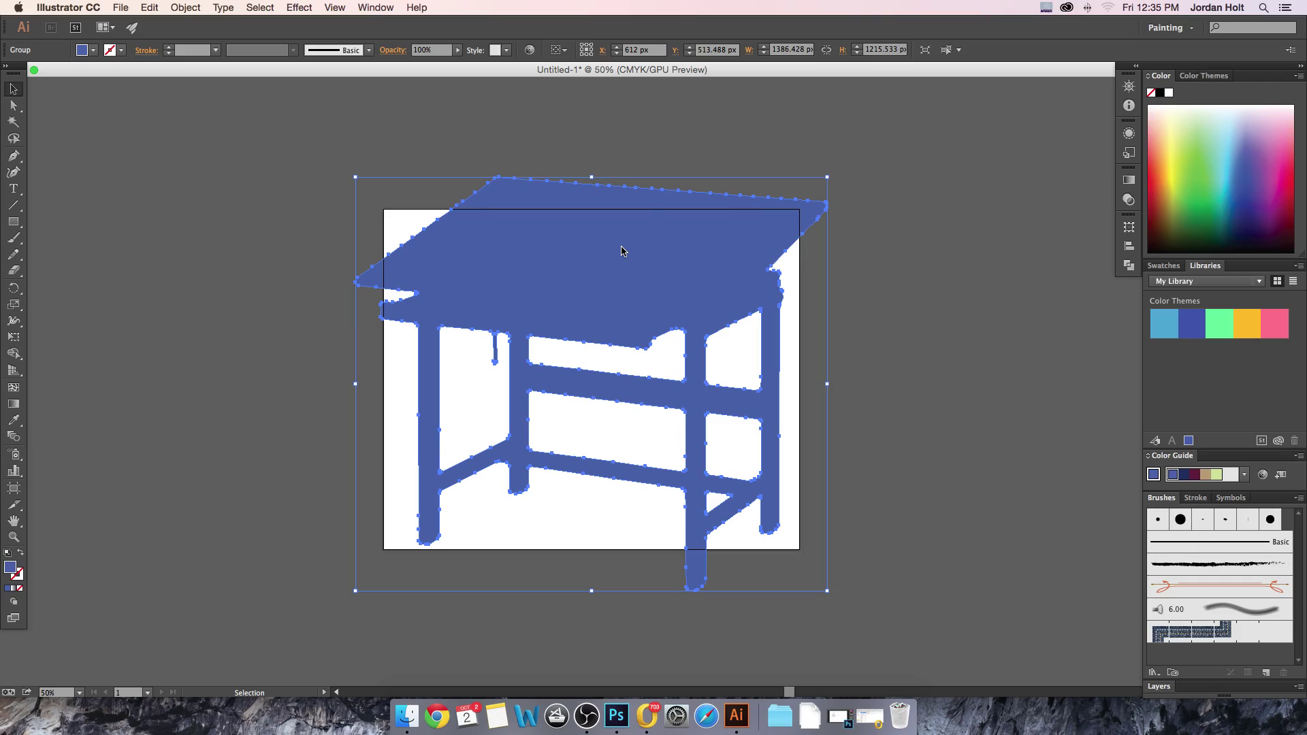
# Switch the Color panel mode to Grayscale and back to CMYK
pyautogui.click(1300, 77)
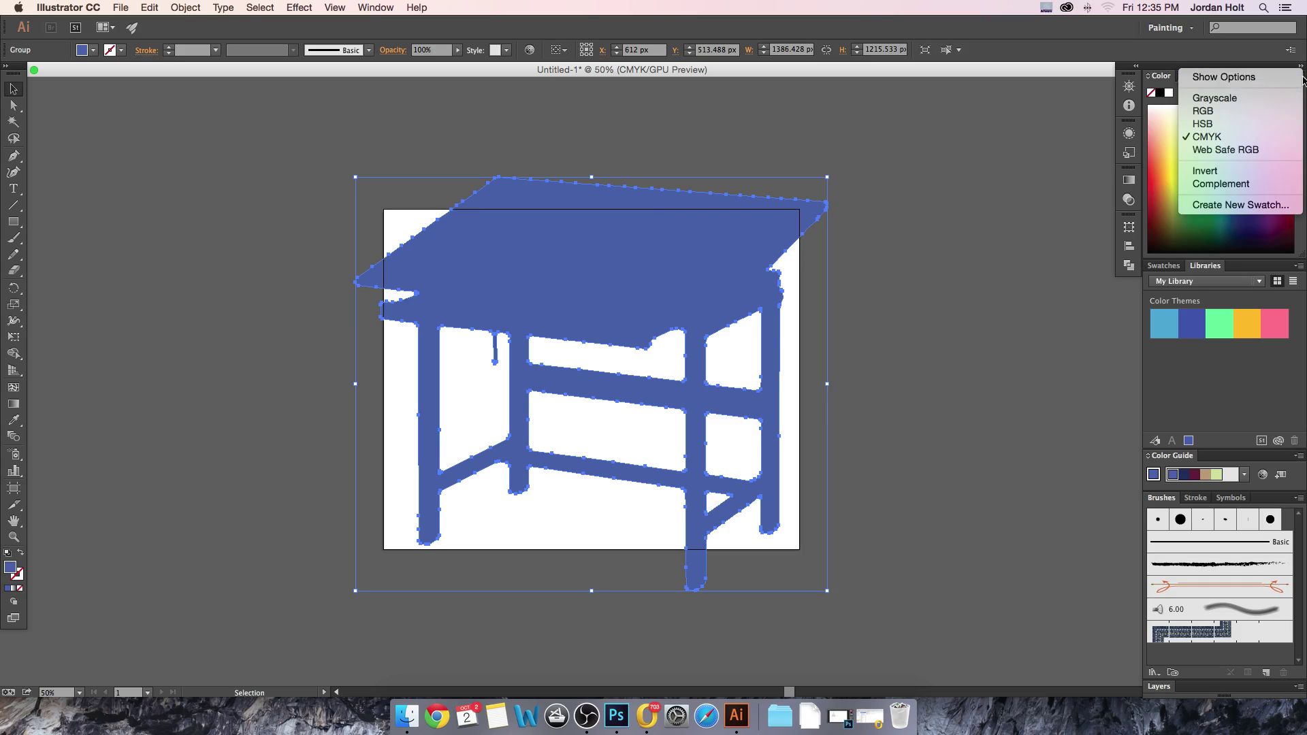
pyautogui.click(1227, 102)
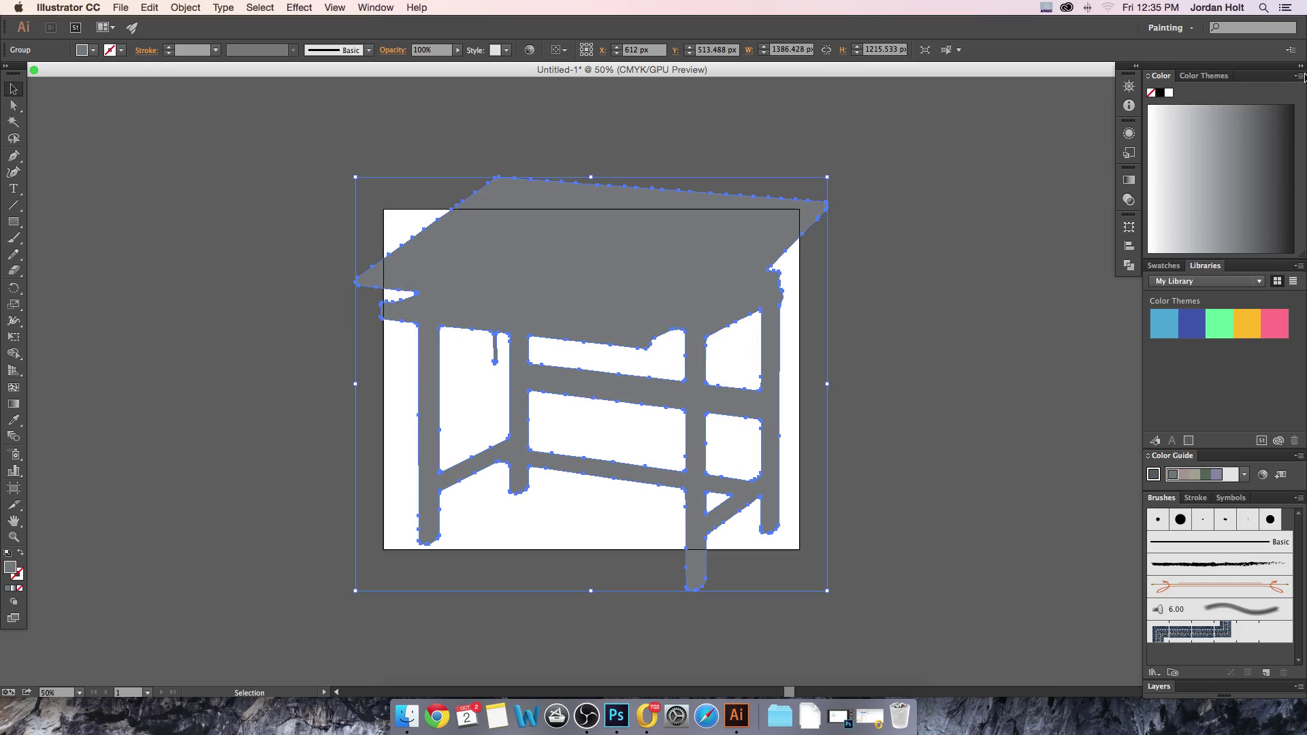
pyautogui.click(1300, 76)
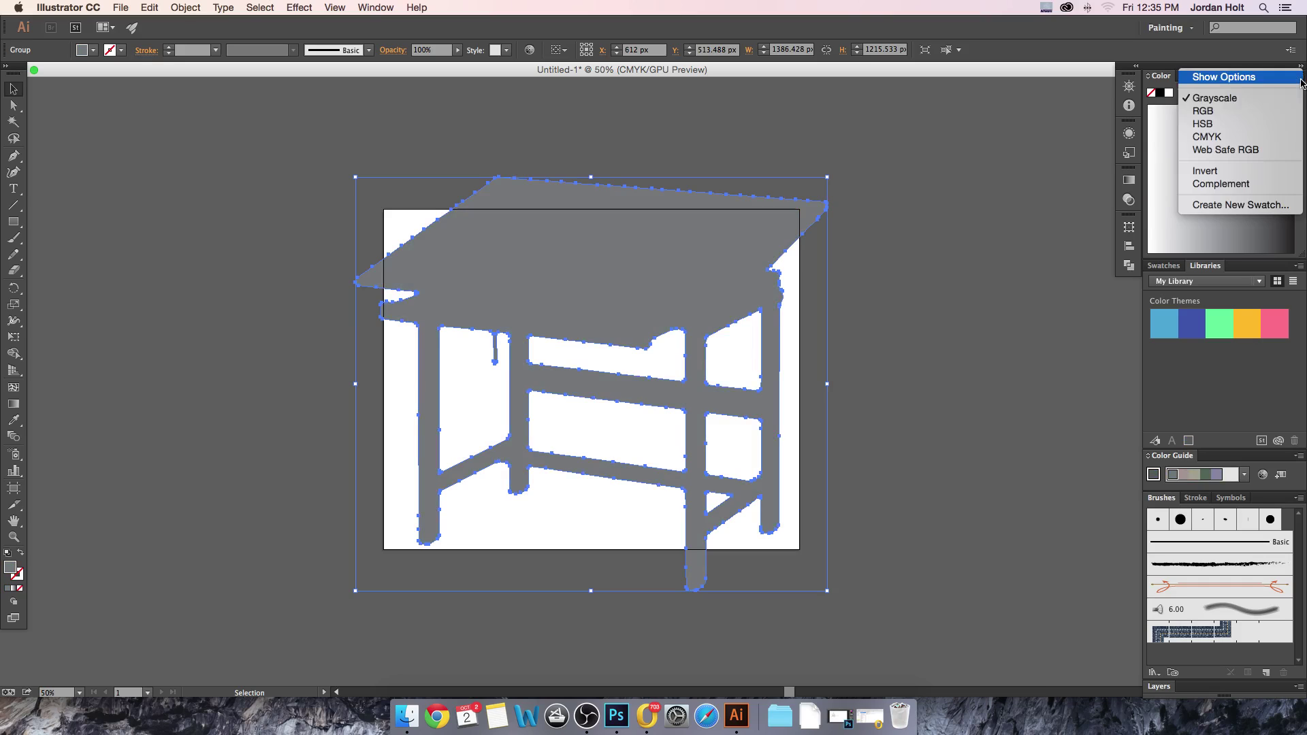
pyautogui.click(1268, 138)
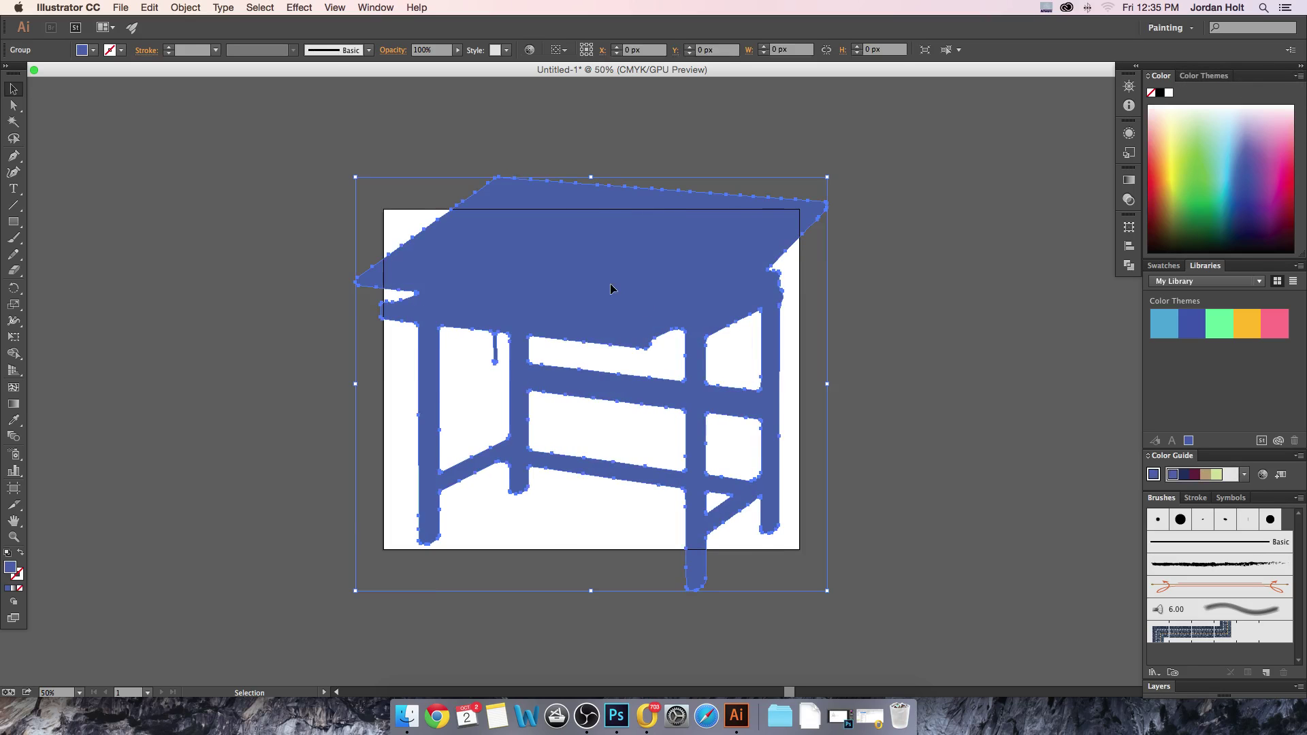
# Scale the blue table to 50% (about 693 × 608 px) and move it onto the artboard
pyautogui.moveTo(611, 288); pyautogui.dragTo(615, 340)
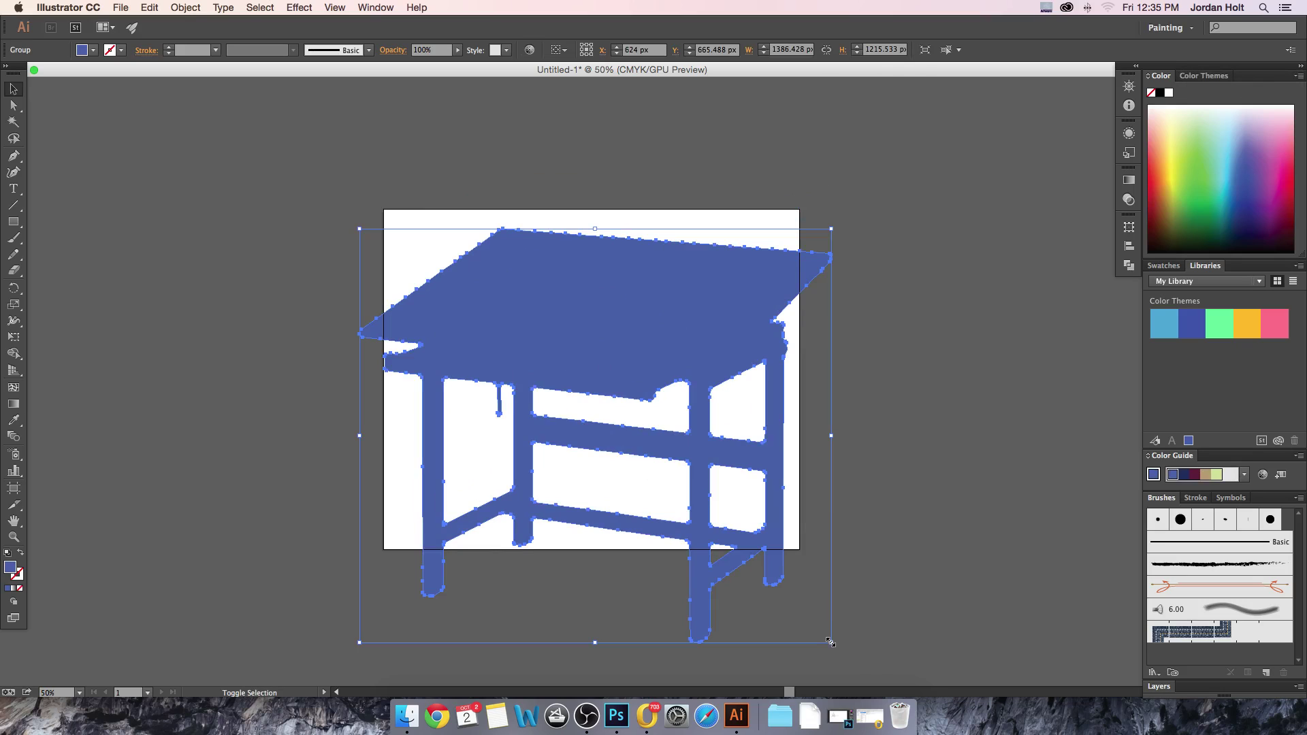
pyautogui.moveTo(832, 643); pyautogui.dragTo(595, 435)
pyautogui.moveTo(538, 288); pyautogui.dragTo(682, 325)
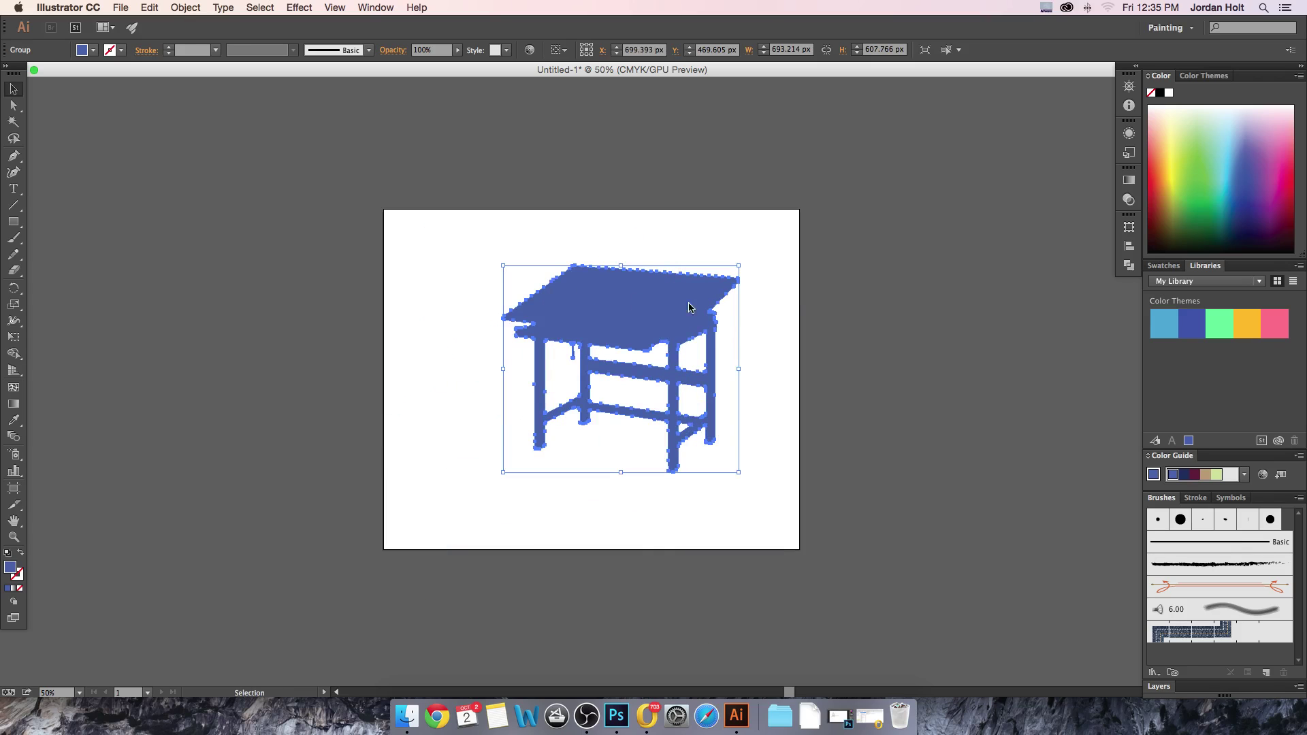
# Undo the moves, half-size scaling, colour changes and expansion to restore the black live trace
pyautogui.press('super+z')
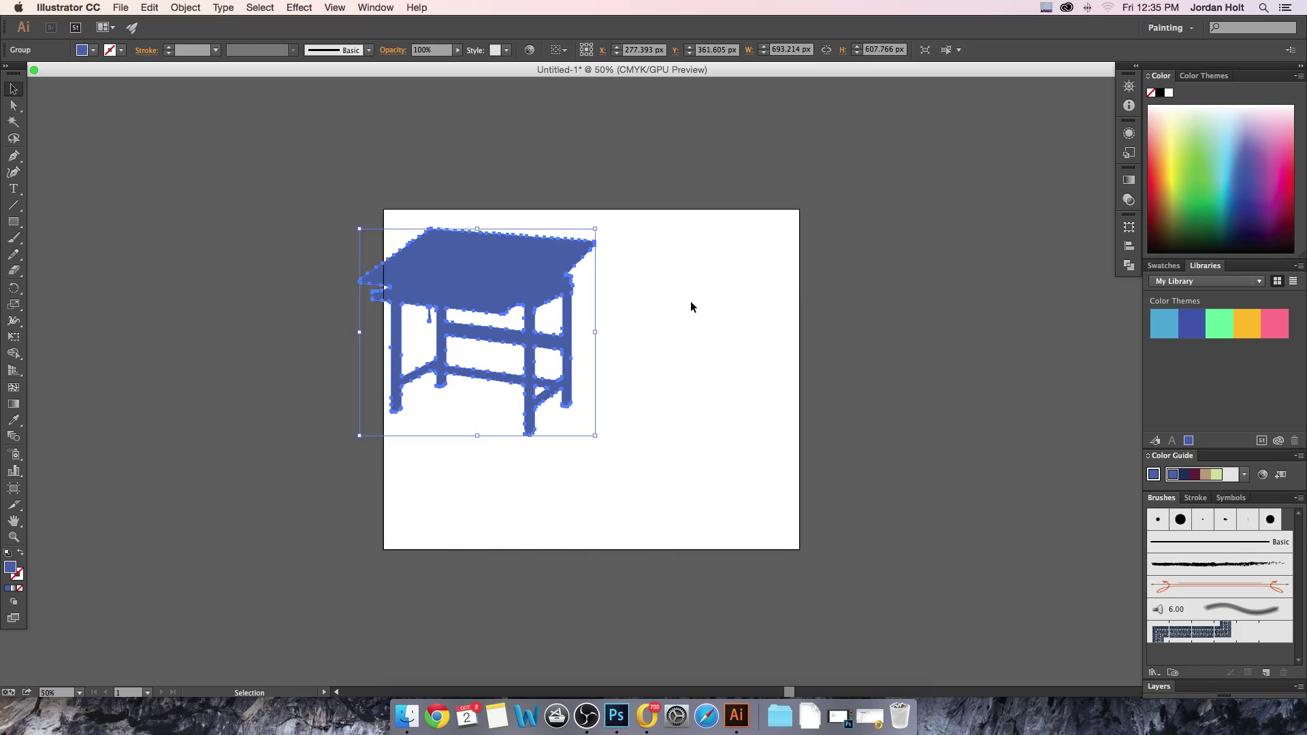
pyautogui.press('super+z')
pyautogui.press('super+z')
pyautogui.press('super+z')
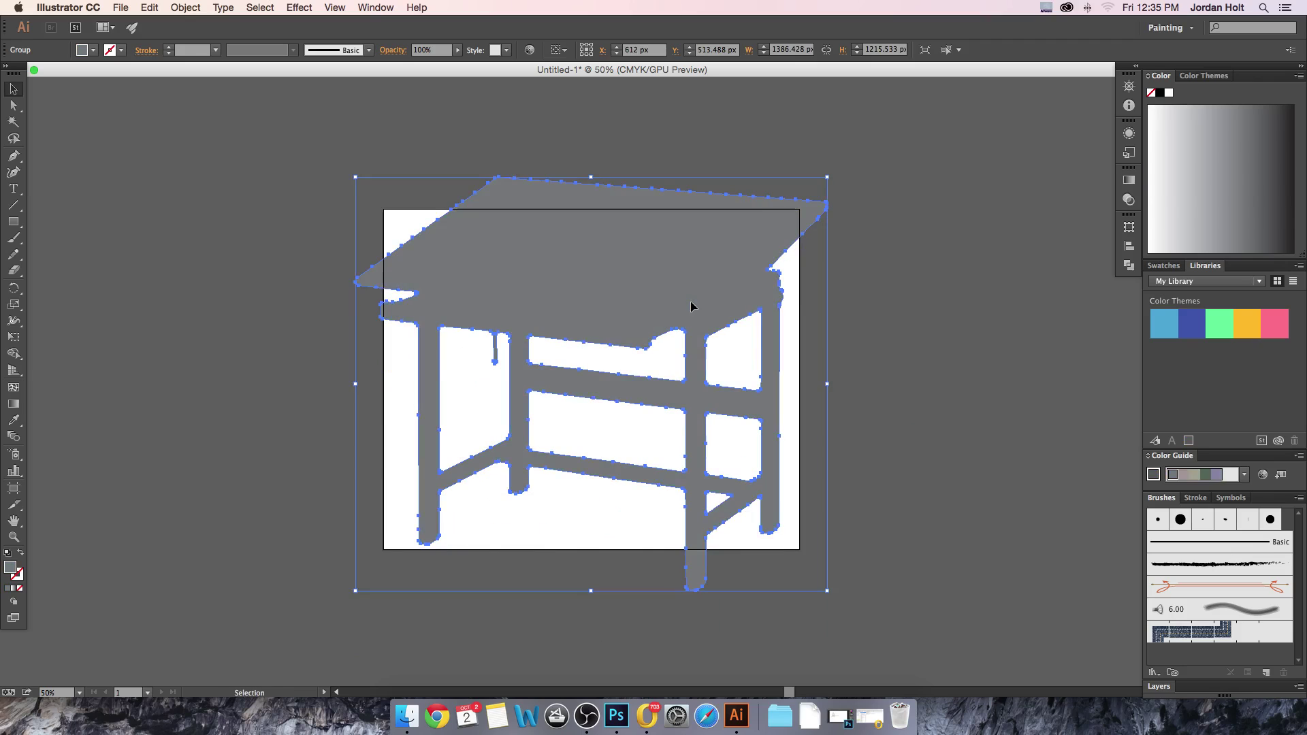
pyautogui.press('super+shift+z')
pyautogui.press('super+z')
pyautogui.press('super+z')
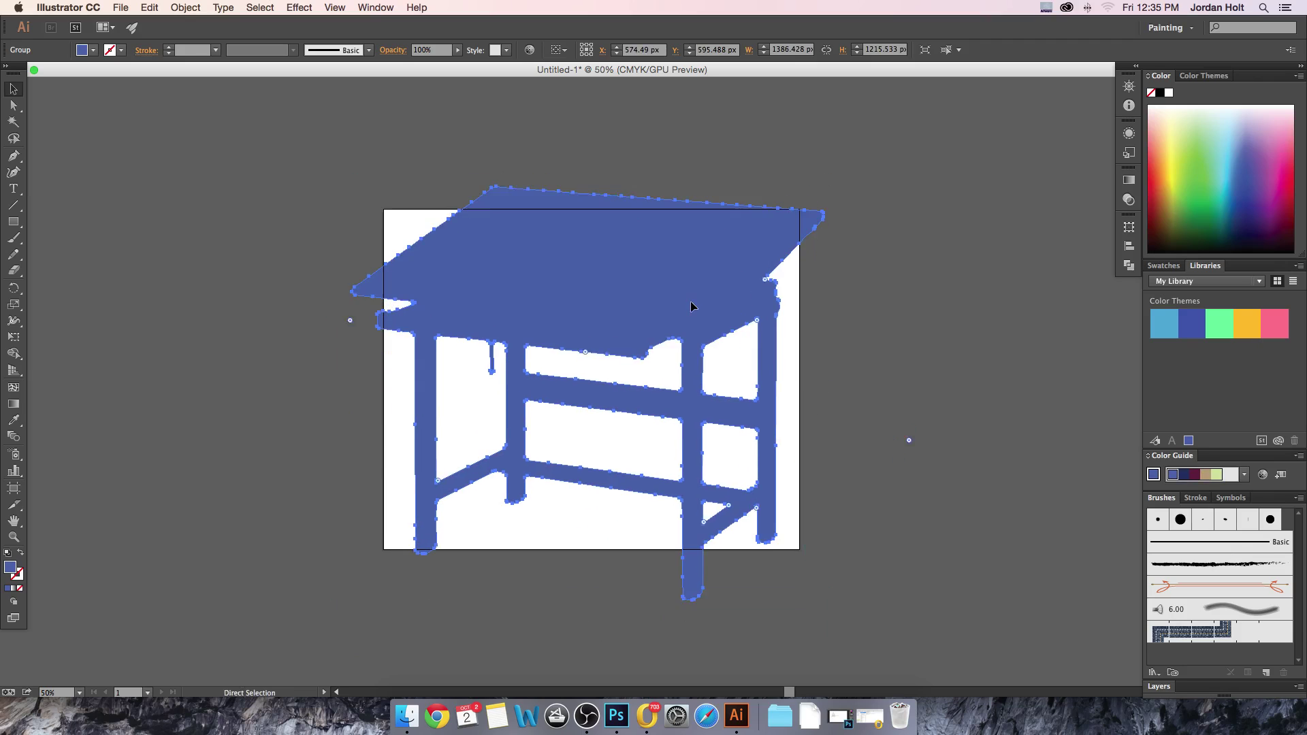
pyautogui.press('super+z')
pyautogui.press('super+z')
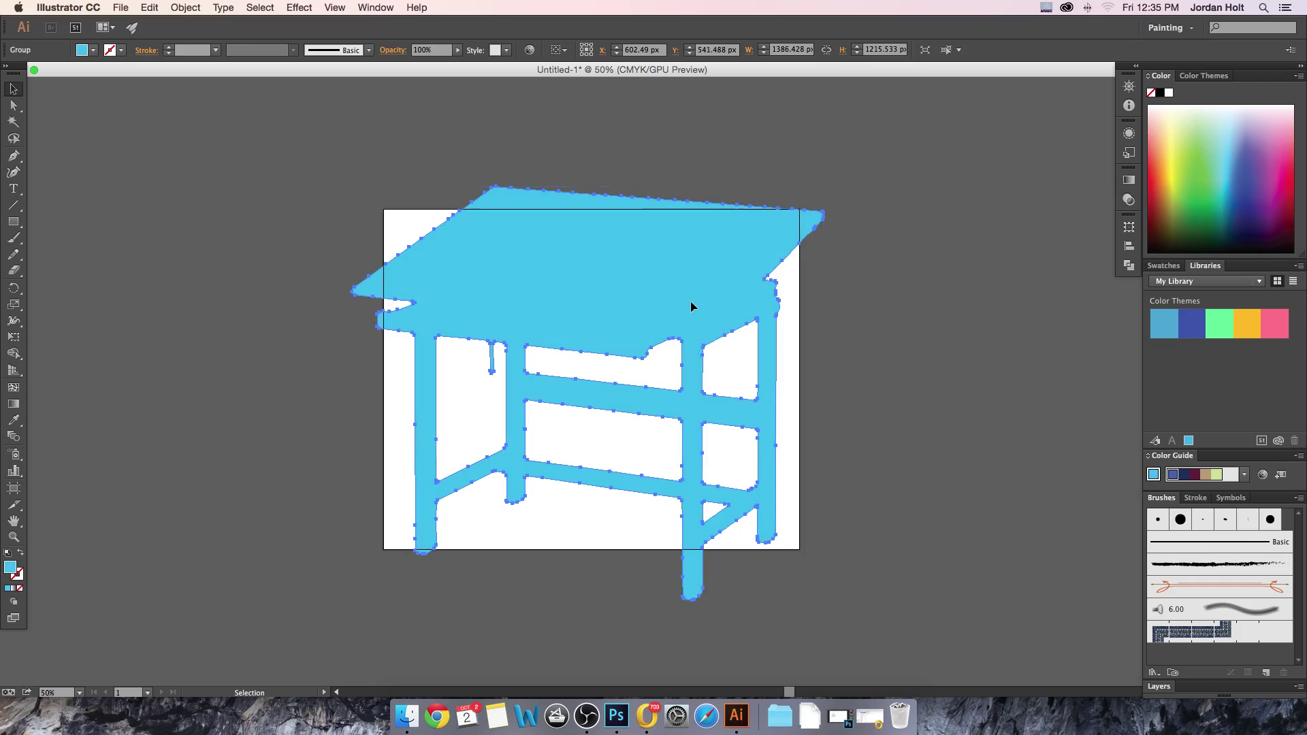
pyautogui.press('super+z')
pyautogui.press('super+z')
pyautogui.press('super+z')
pyautogui.press('super+z')
pyautogui.press('super+z')
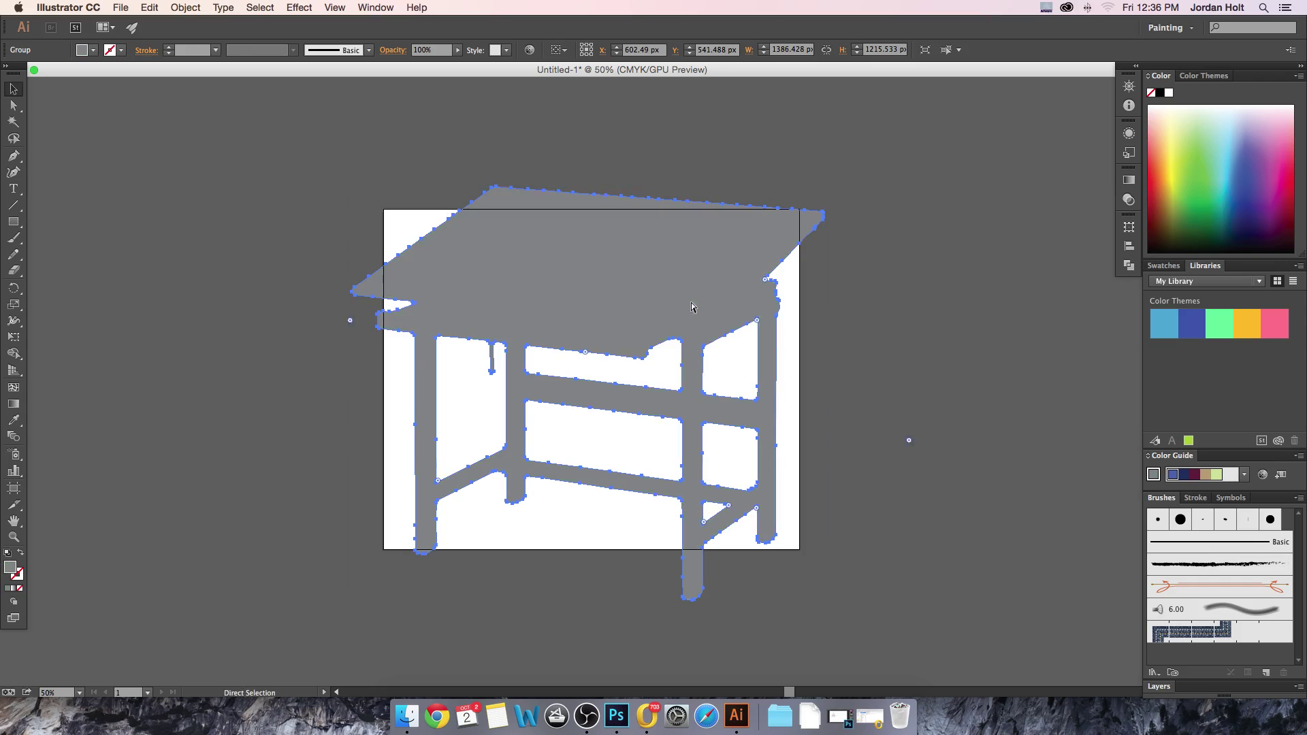
pyautogui.press('super+z')
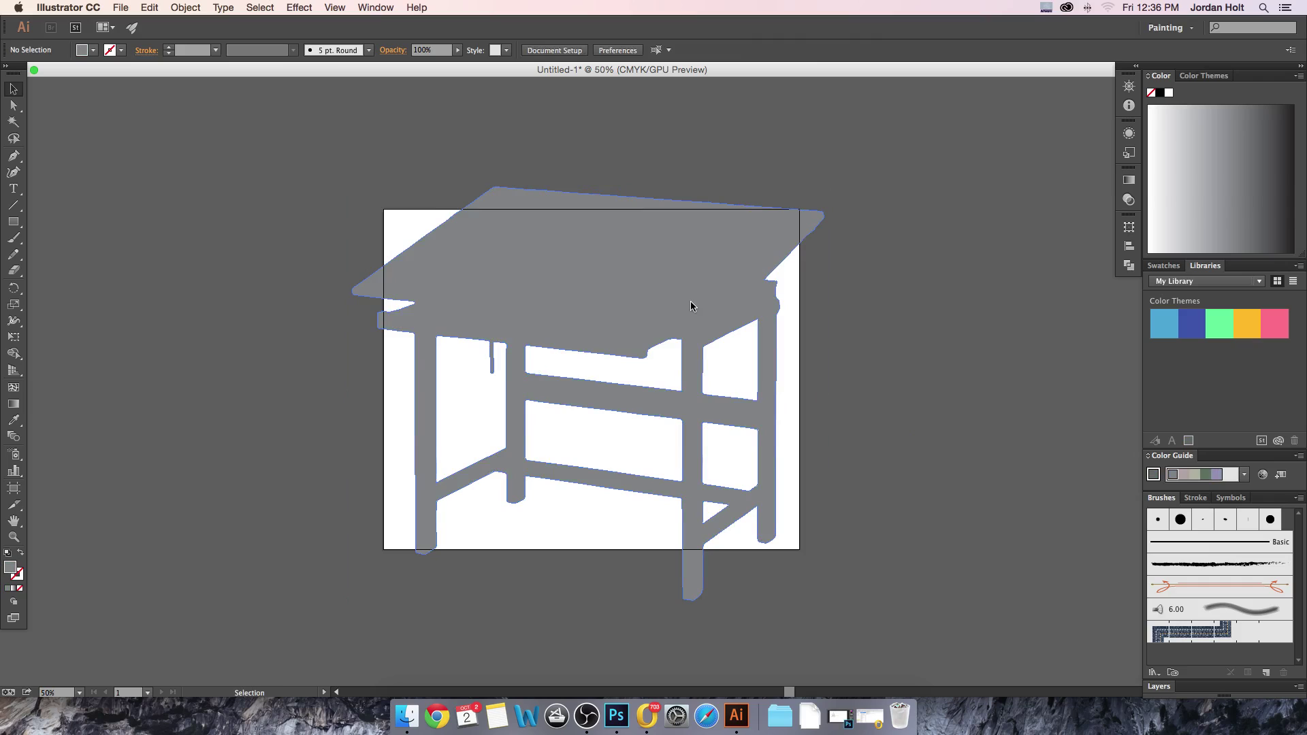
pyautogui.press('super+z')
pyautogui.press('super+z')
pyautogui.press('super+z')
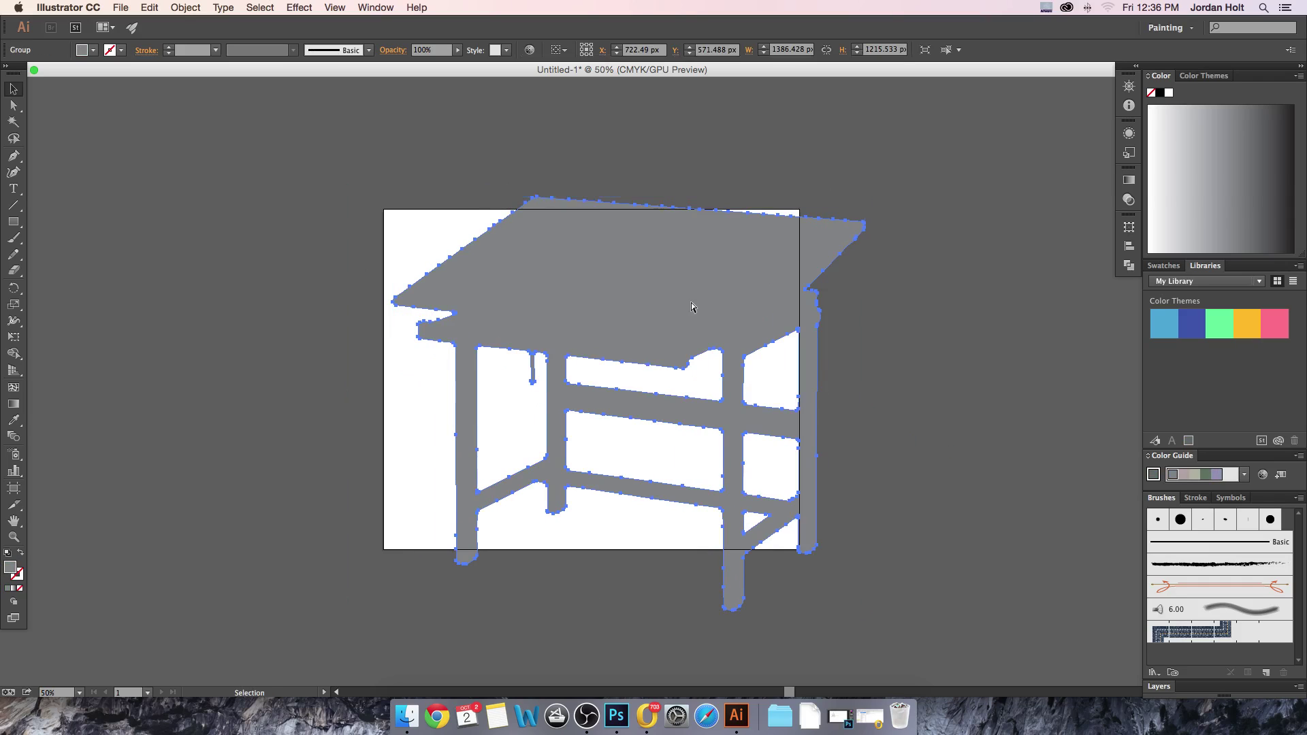
pyautogui.press('super+z')
pyautogui.press('super+z')
pyautogui.press('super+z')
pyautogui.press('super+z')
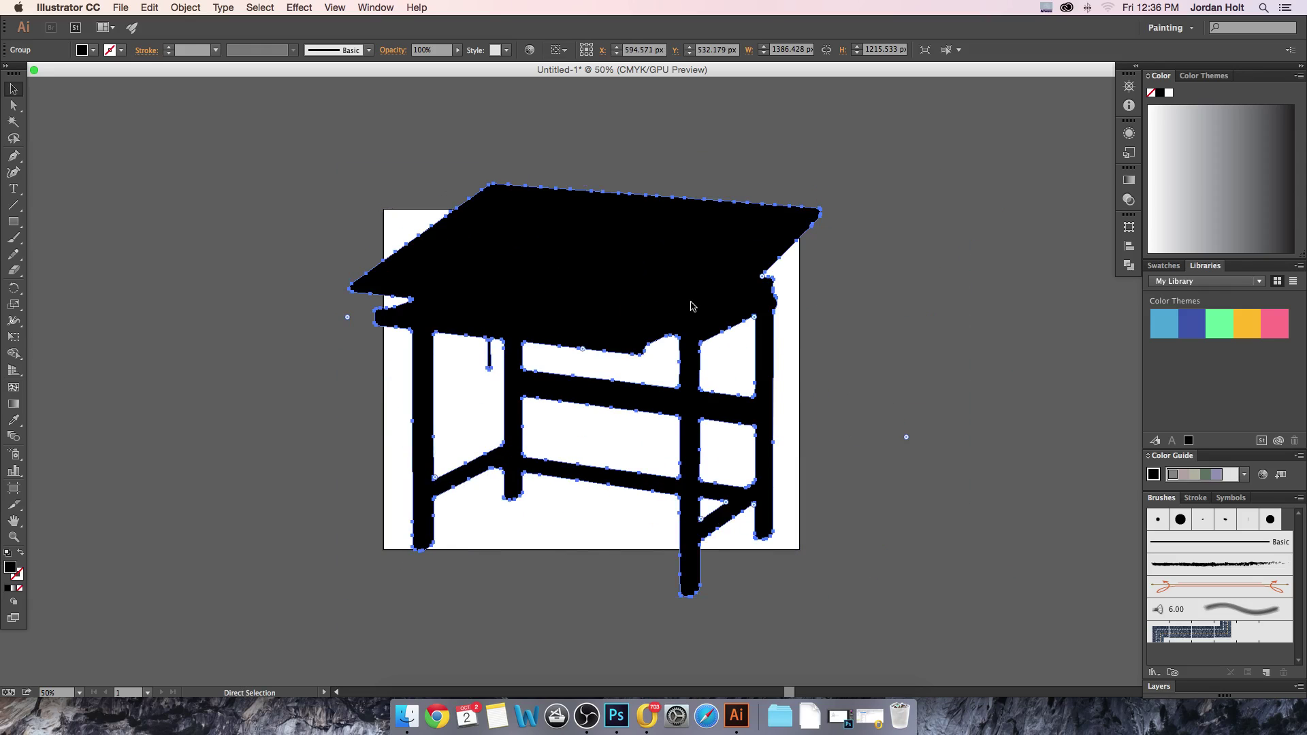
pyautogui.press('super+z')
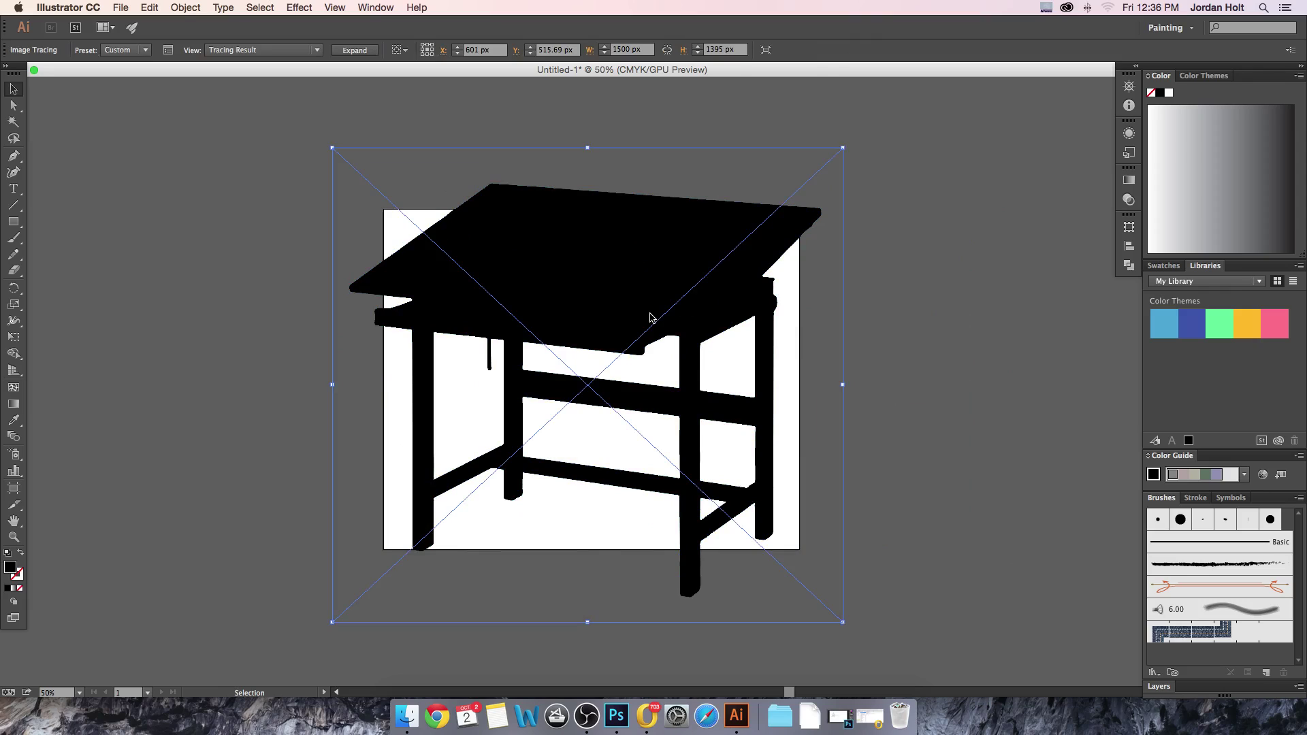
# Turn off Ignore White in the Image Trace settings so the white background is kept
pyautogui.click(168, 50)
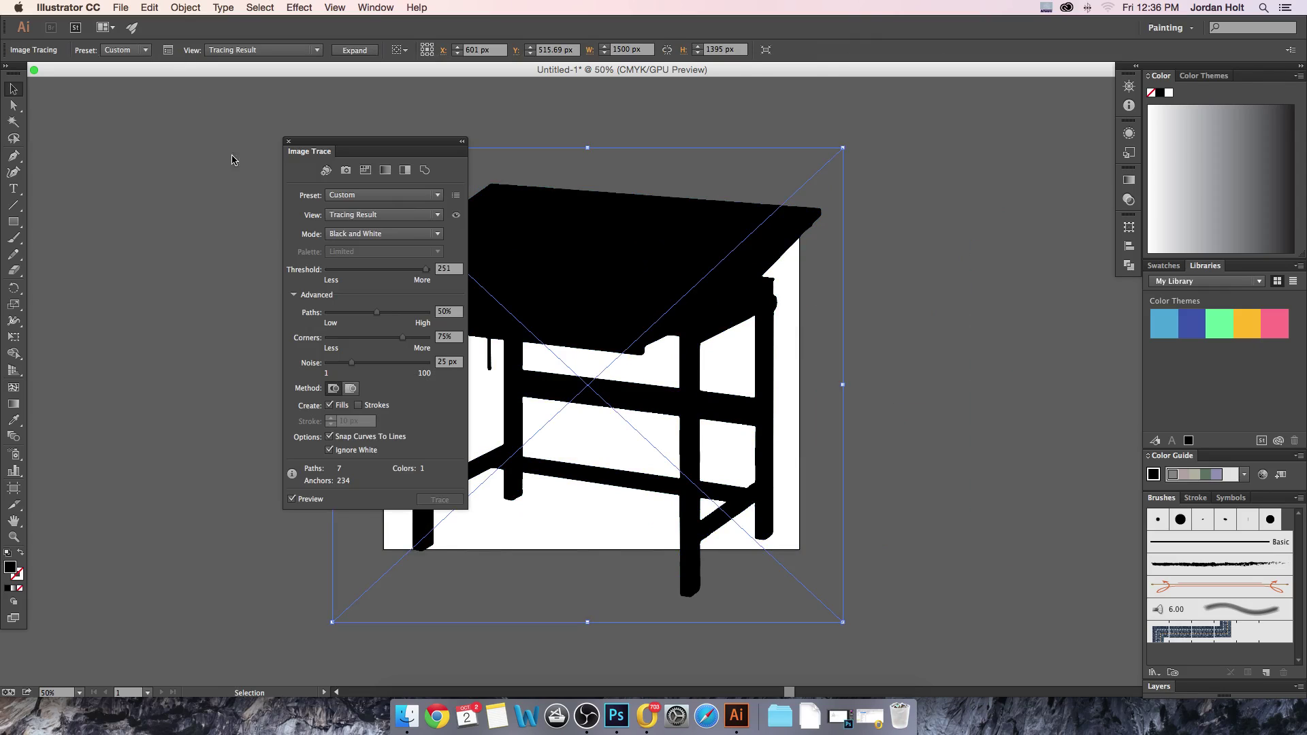
pyautogui.click(331, 452)
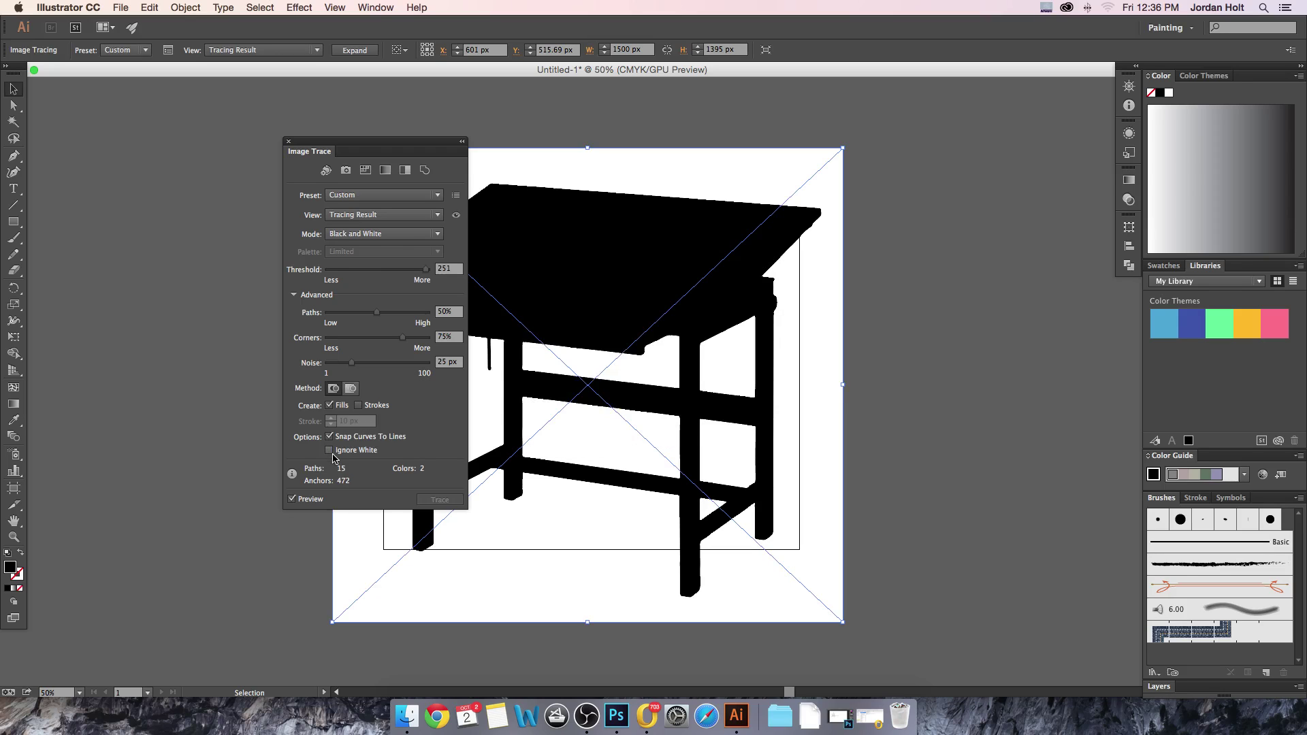
pyautogui.moveTo(374, 145); pyautogui.dragTo(174, 93)
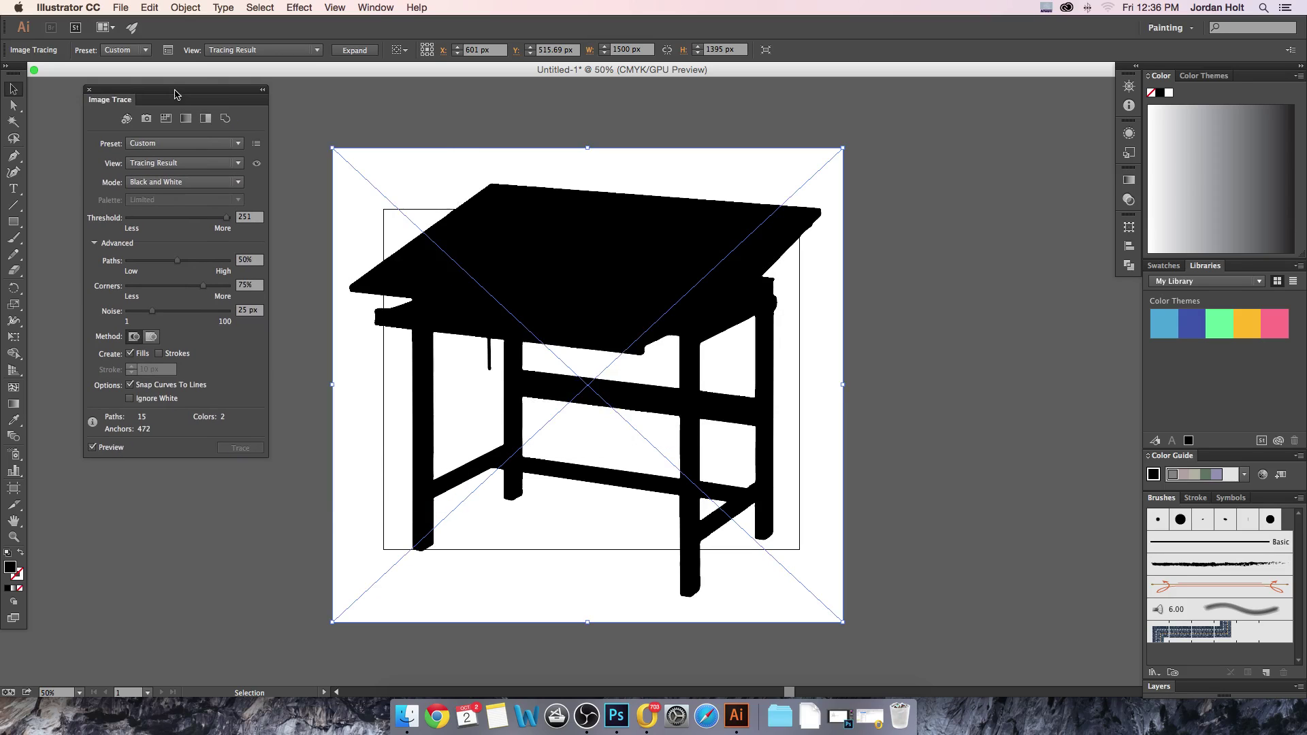
# Expand the trace into editable vector paths and keep it on the artboard
pyautogui.click(355, 49)
pyautogui.moveTo(734, 250)
pyautogui.mouseDown()
pyautogui.moveTo(783, 223)
pyautogui.moveTo(925, 304)
pyautogui.mouseUp()
pyautogui.moveTo(822, 320)
pyautogui.mouseDown()
pyautogui.moveTo(724, 242)
pyautogui.moveTo(665, 248)
pyautogui.moveTo(613, 322)
pyautogui.moveTo(756, 210)
pyautogui.moveTo(733, 193)
pyautogui.moveTo(684, 276)
pyautogui.mouseUp()
# Fill the expanded trace with a teal picked from the HSB spectrum and reposition it over the artboard
pyautogui.click(1299, 76)
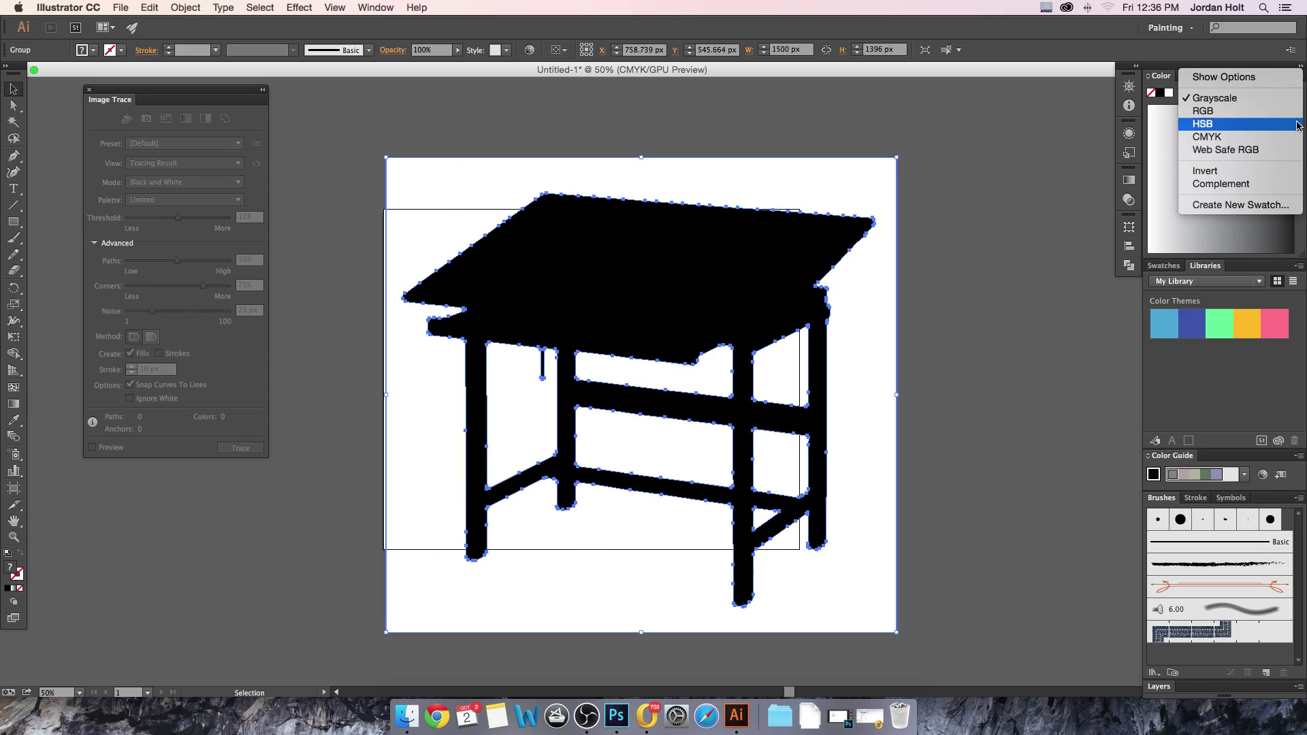
pyautogui.click(1219, 137)
pyautogui.moveTo(1200, 219)
pyautogui.mouseDown()
pyautogui.moveTo(1202, 195)
pyautogui.moveTo(1239, 193)
pyautogui.moveTo(1211, 204)
pyautogui.mouseUp()
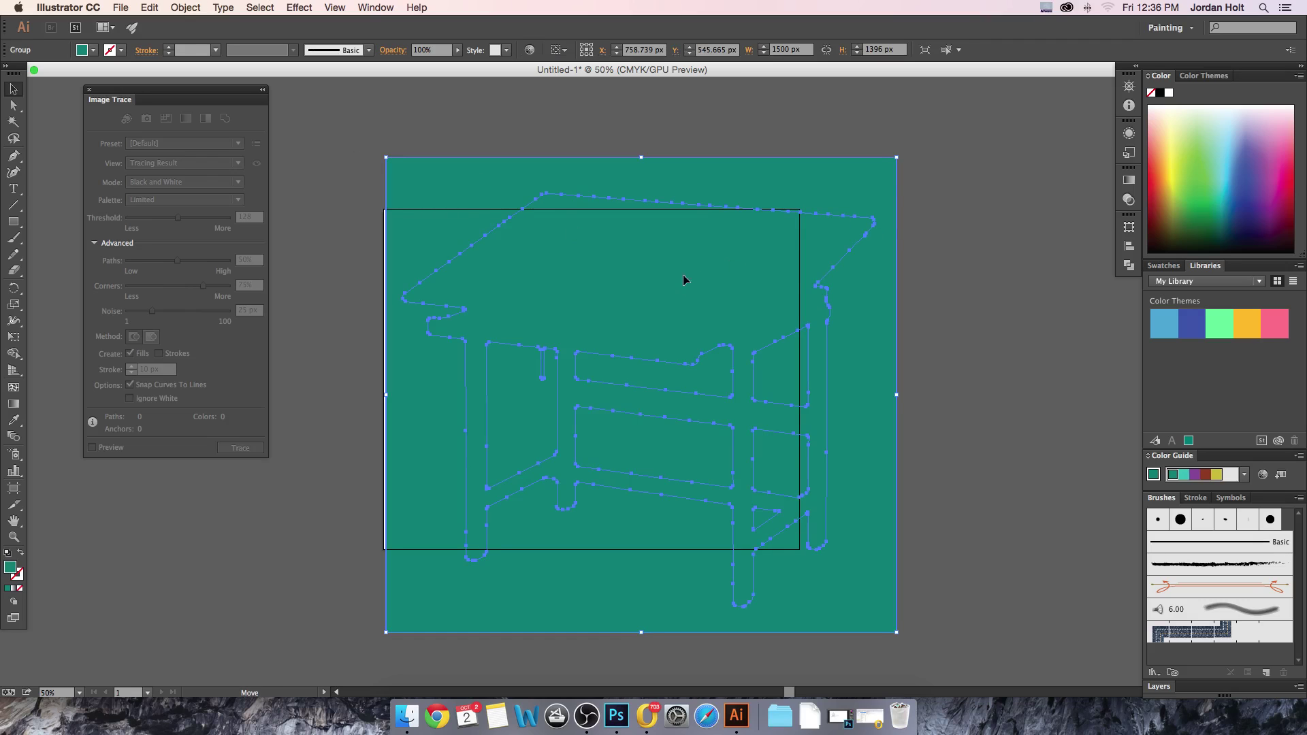
pyautogui.moveTo(665, 293); pyautogui.dragTo(785, 264)
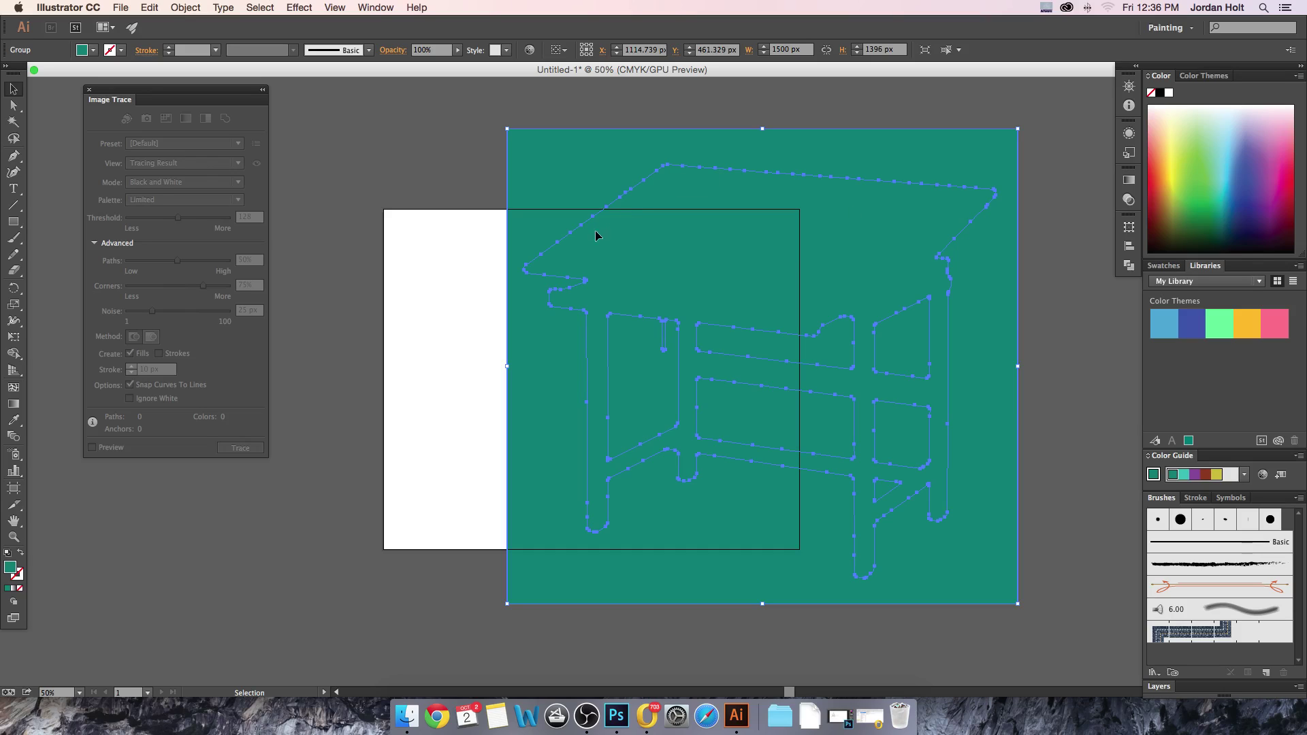
pyautogui.moveTo(701, 251); pyautogui.dragTo(568, 259)
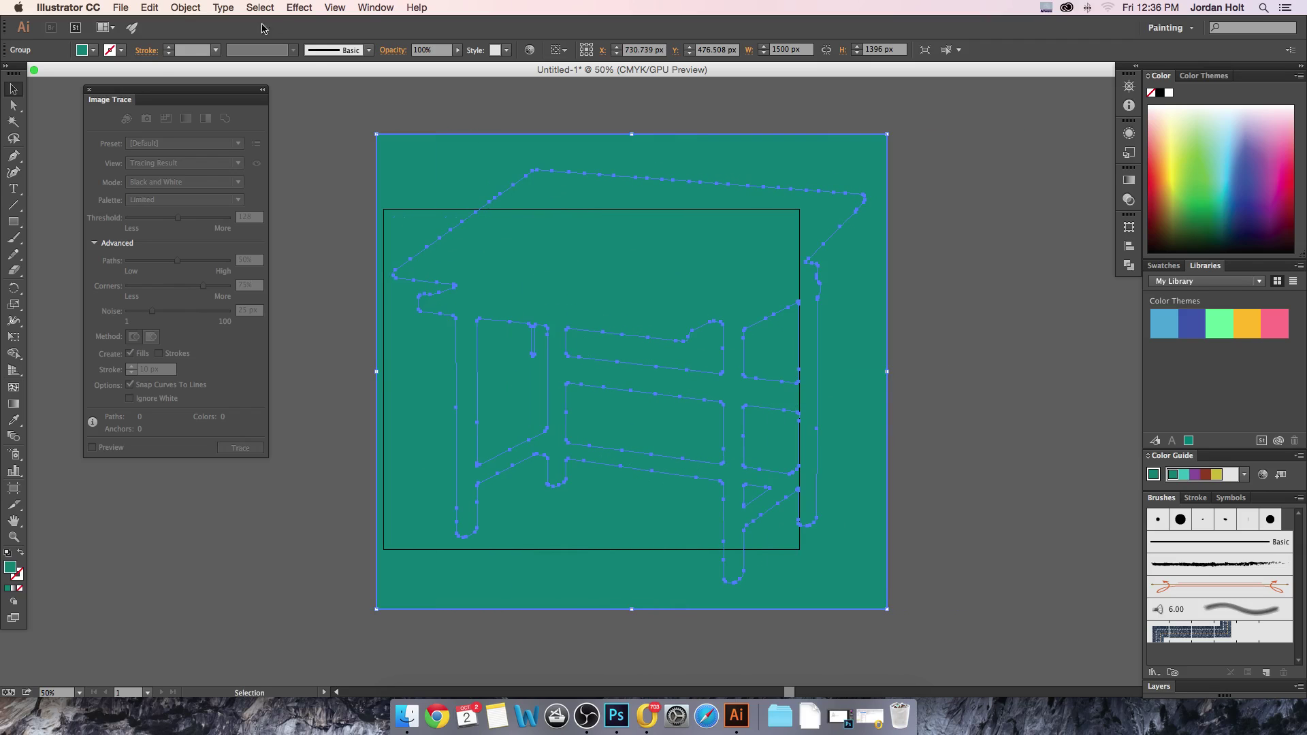
pyautogui.click(186, 7)
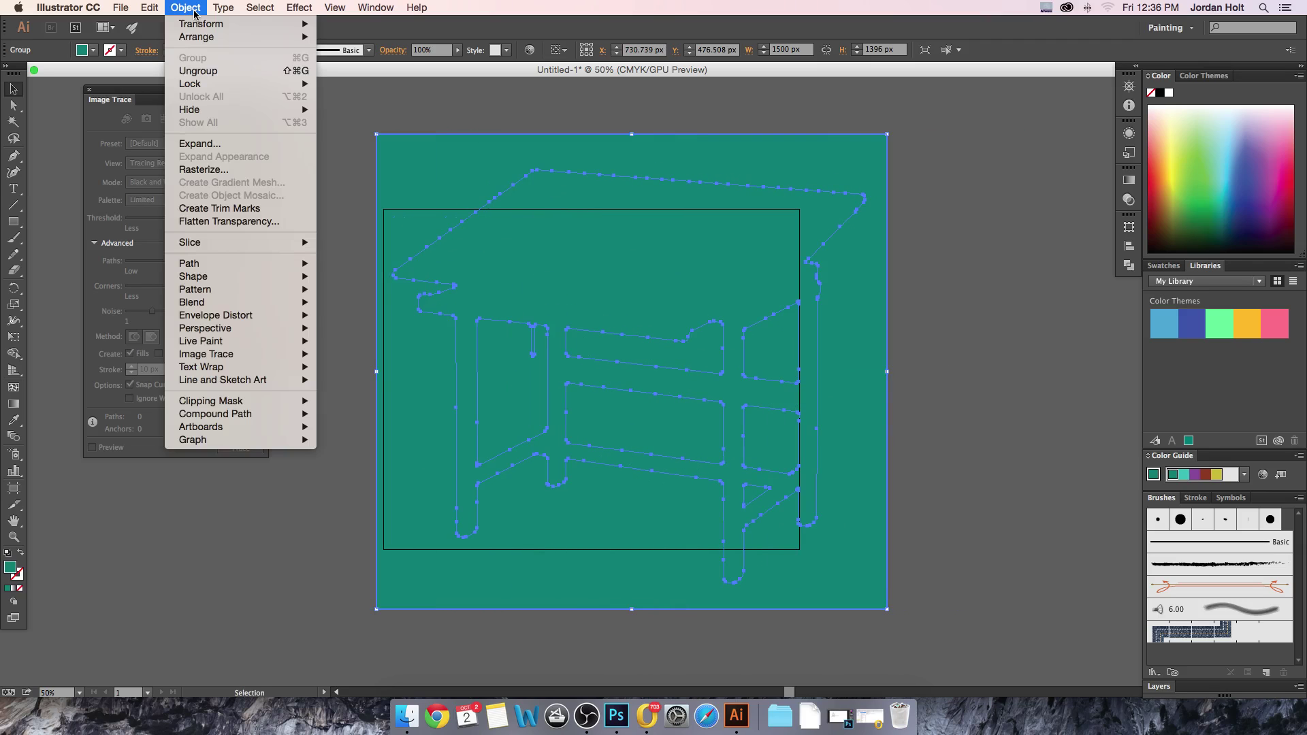
# Ungroup the trace and delete the teal background shape
pyautogui.click(201, 73)
pyautogui.click(368, 112)
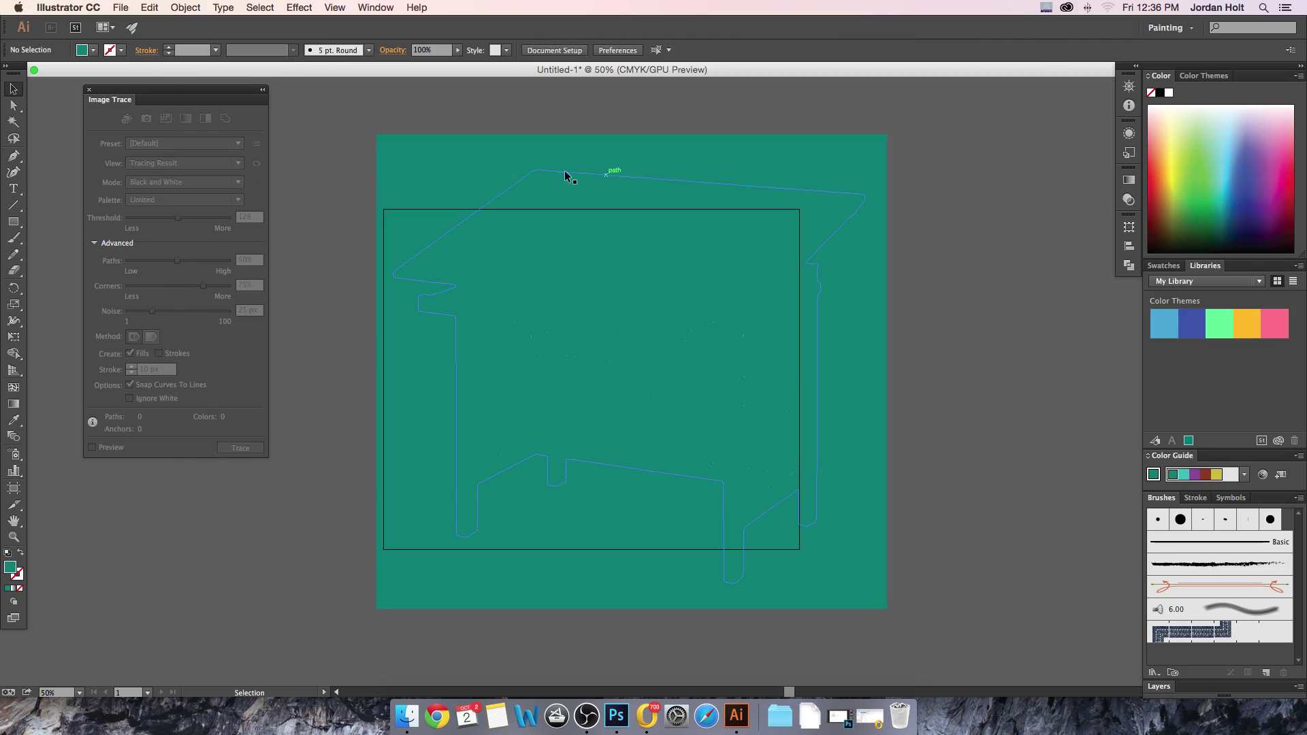
pyautogui.click(470, 167)
pyautogui.press('Delete')
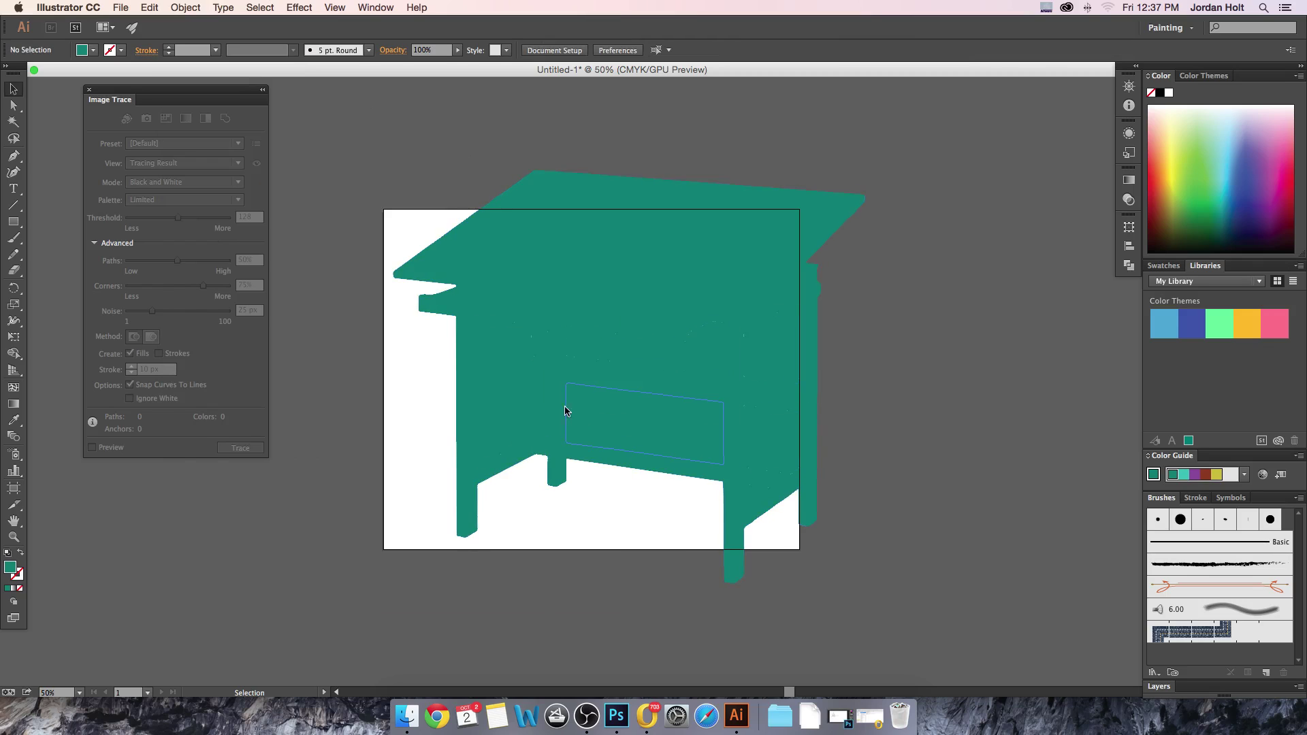
# Delete the filled drawer-front, side-panel and gap pieces inside the desk
pyautogui.click(638, 344)
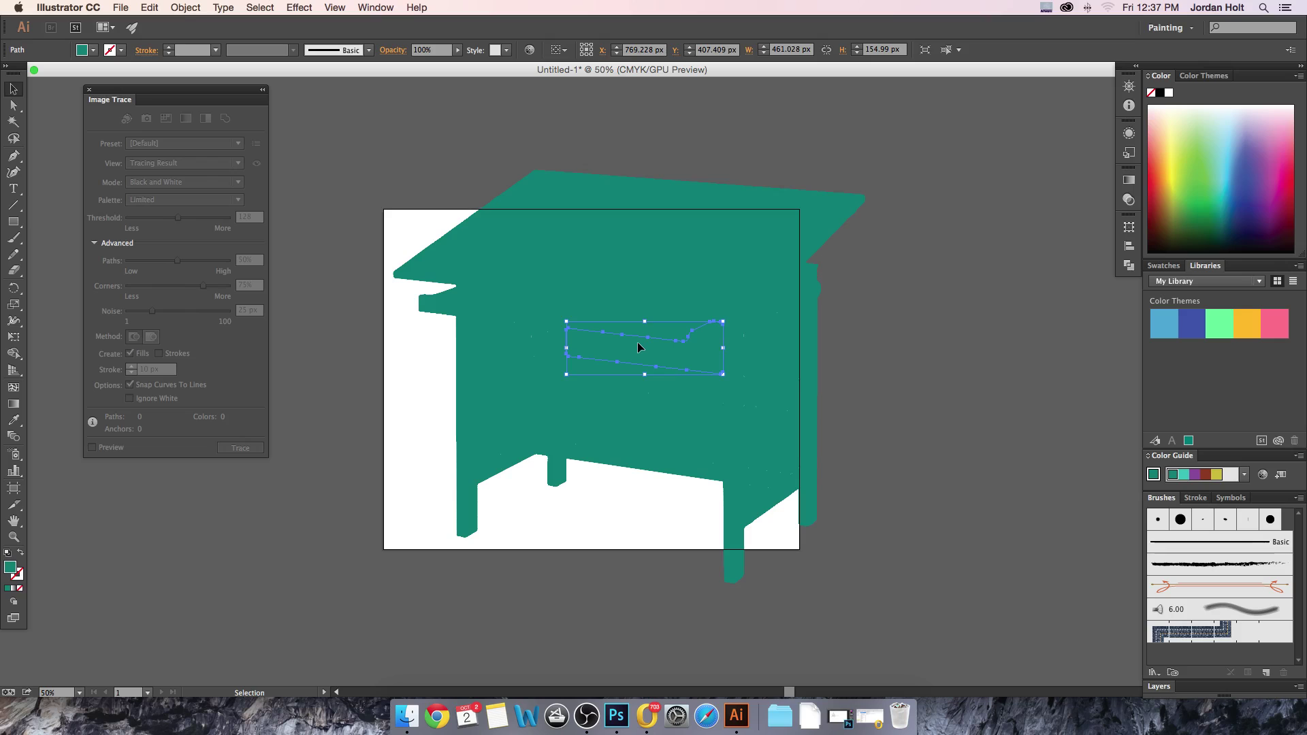
pyautogui.press('Delete')
pyautogui.click(756, 355)
pyautogui.press('Delete')
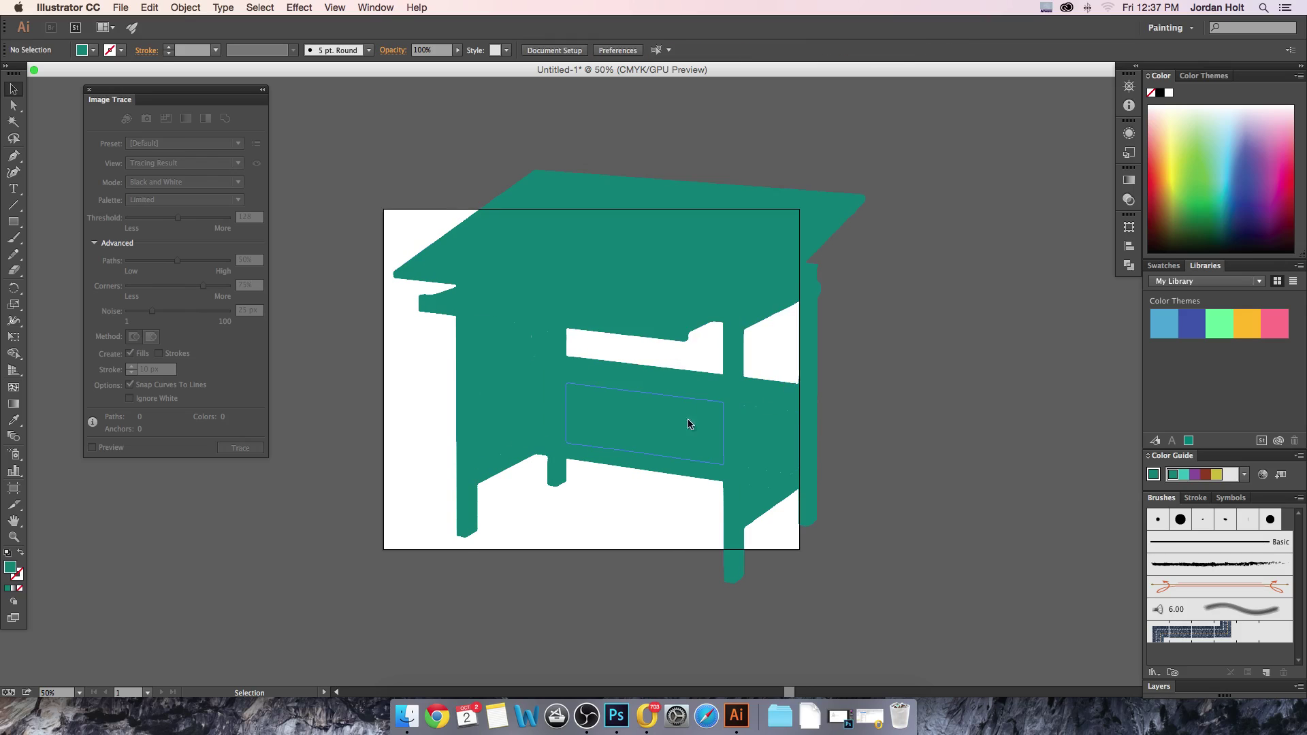
pyautogui.click(690, 424)
pyautogui.press('Delete')
pyautogui.click(773, 450)
pyautogui.press('Delete')
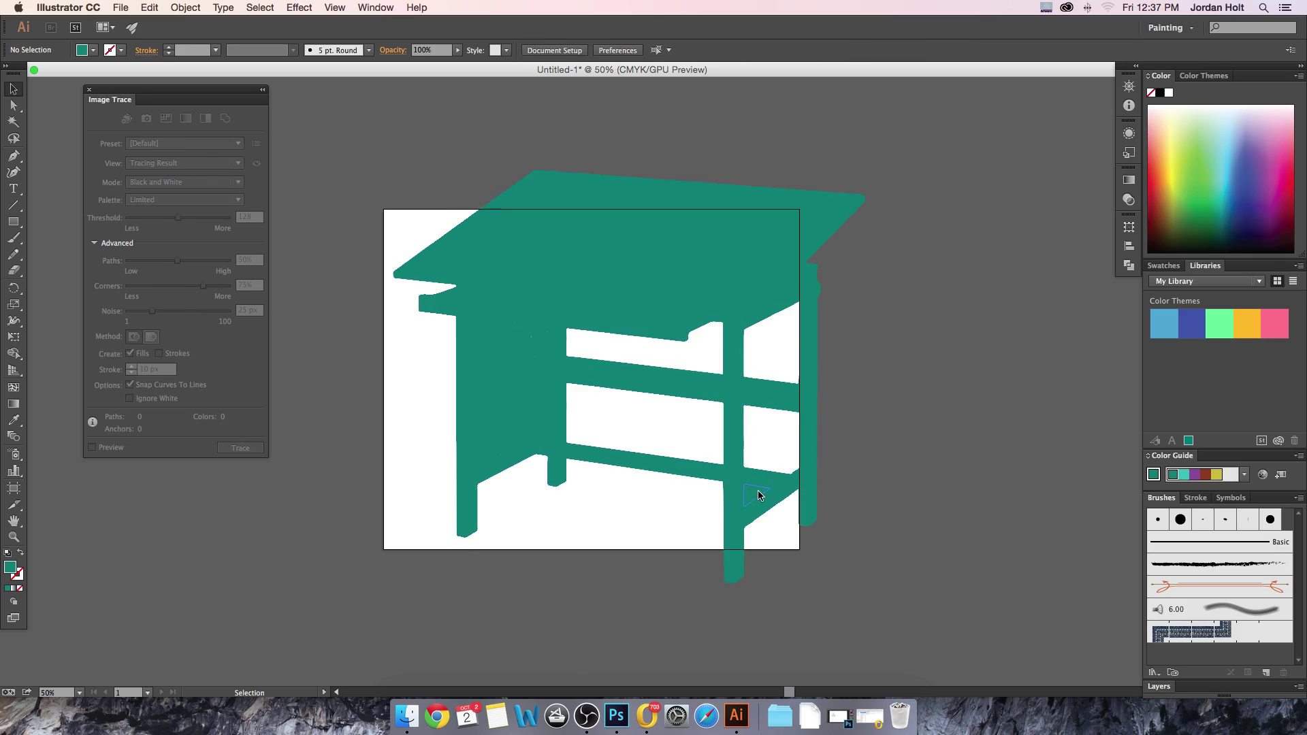
pyautogui.click(760, 492)
pyautogui.press('Delete')
pyautogui.click(538, 419)
pyautogui.press('Delete')
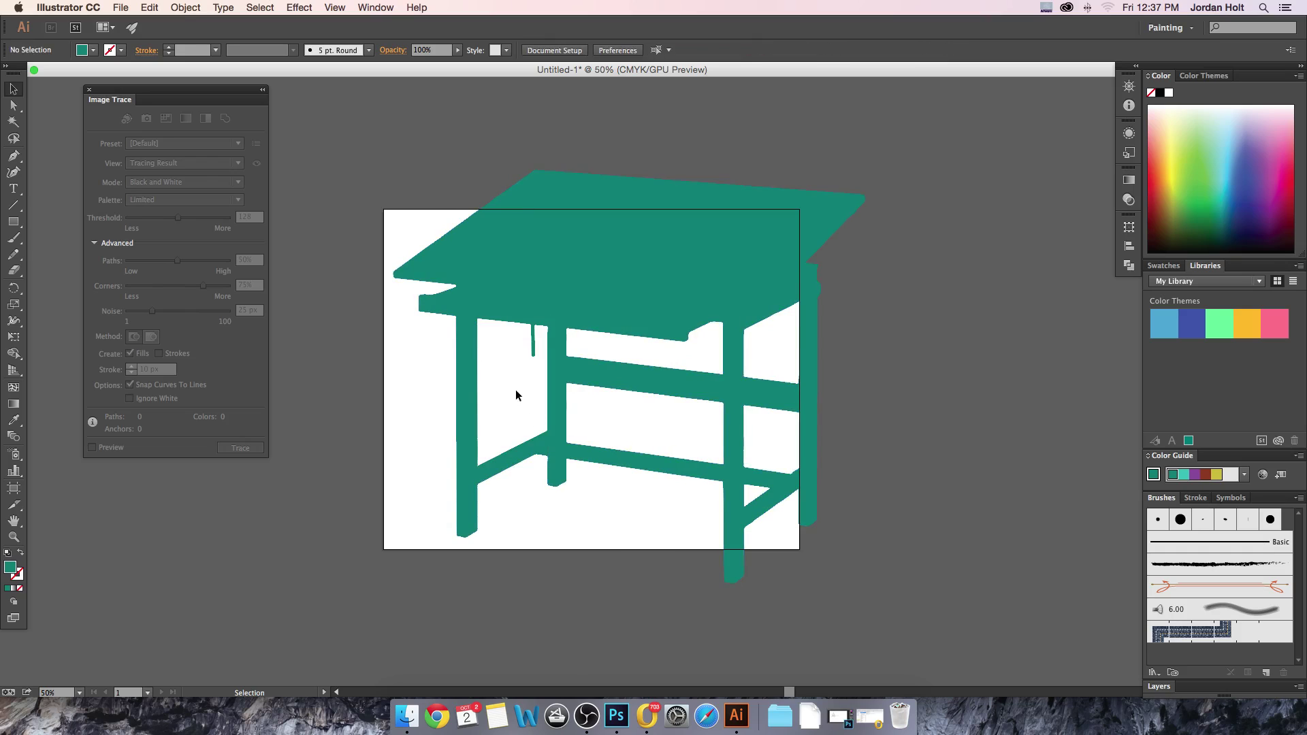
# Move the desk silhouette left and shrink it to about 70% size
pyautogui.click(600, 247)
pyautogui.moveTo(600, 244); pyautogui.dragTo(560, 254)
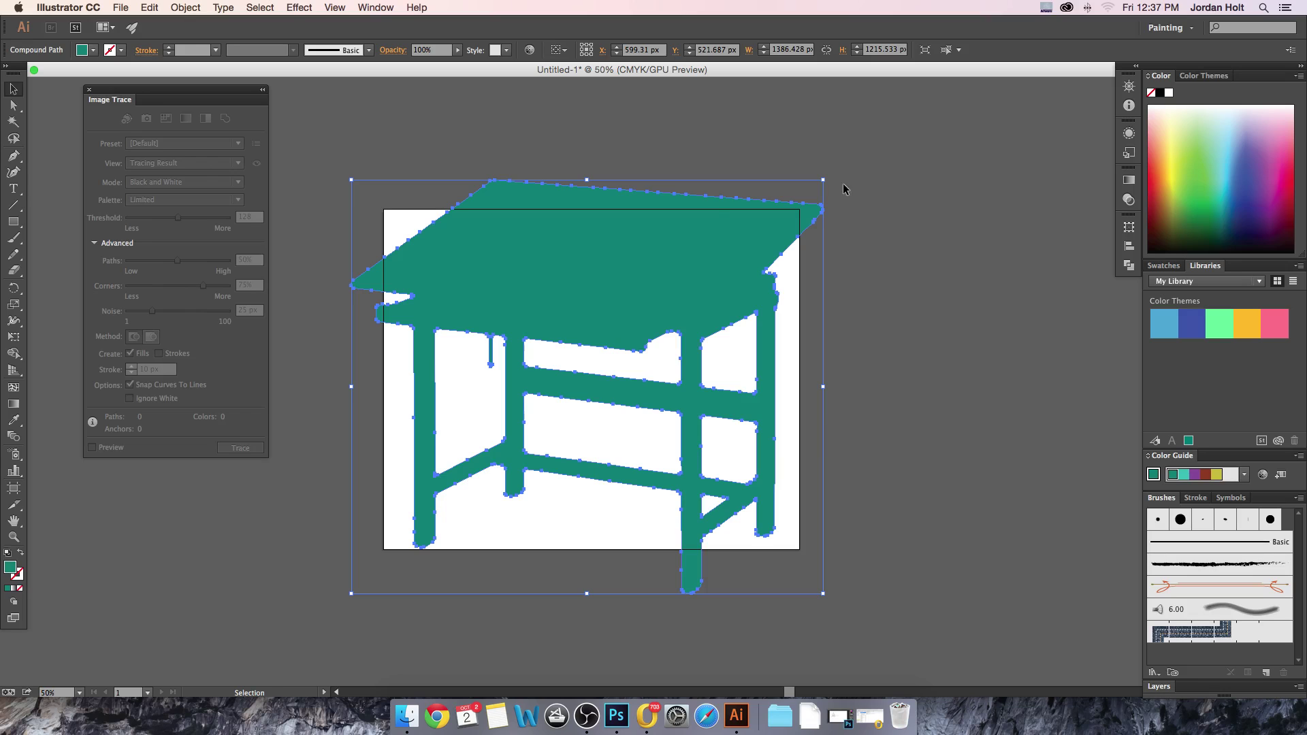
pyautogui.moveTo(823, 181); pyautogui.dragTo(681, 305)
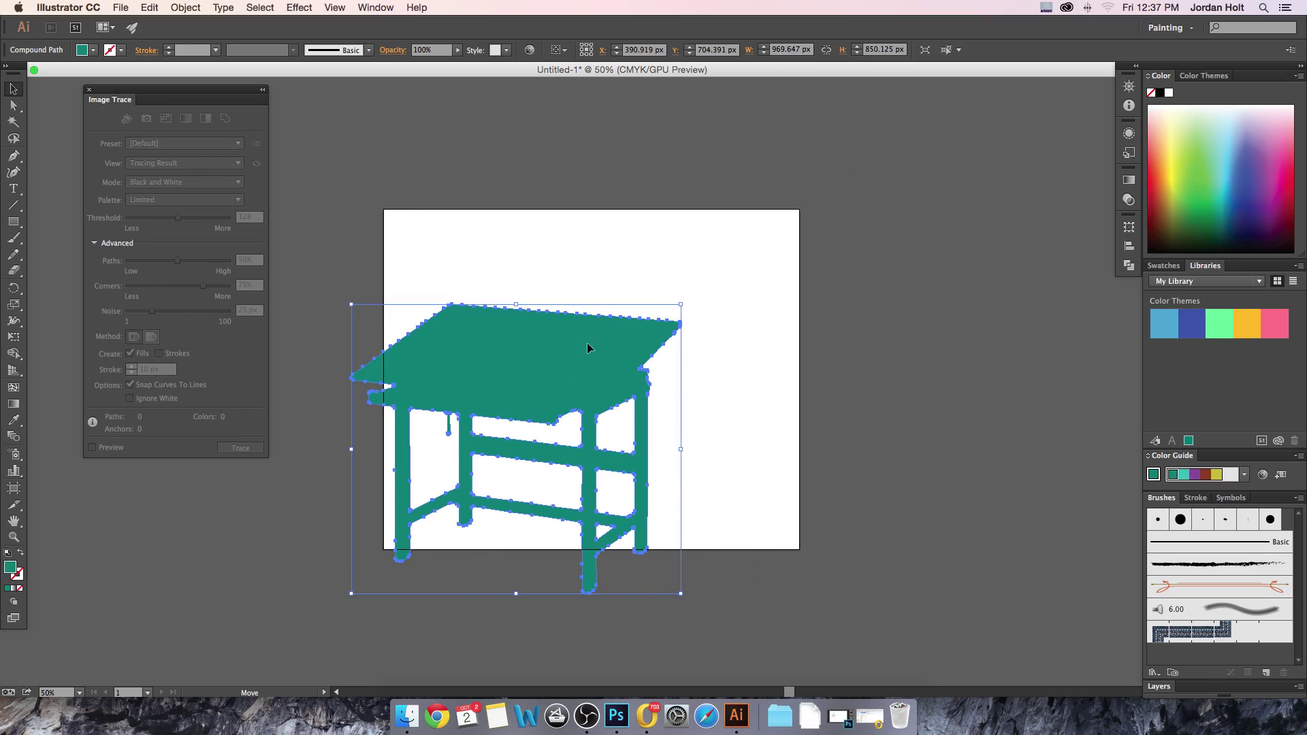